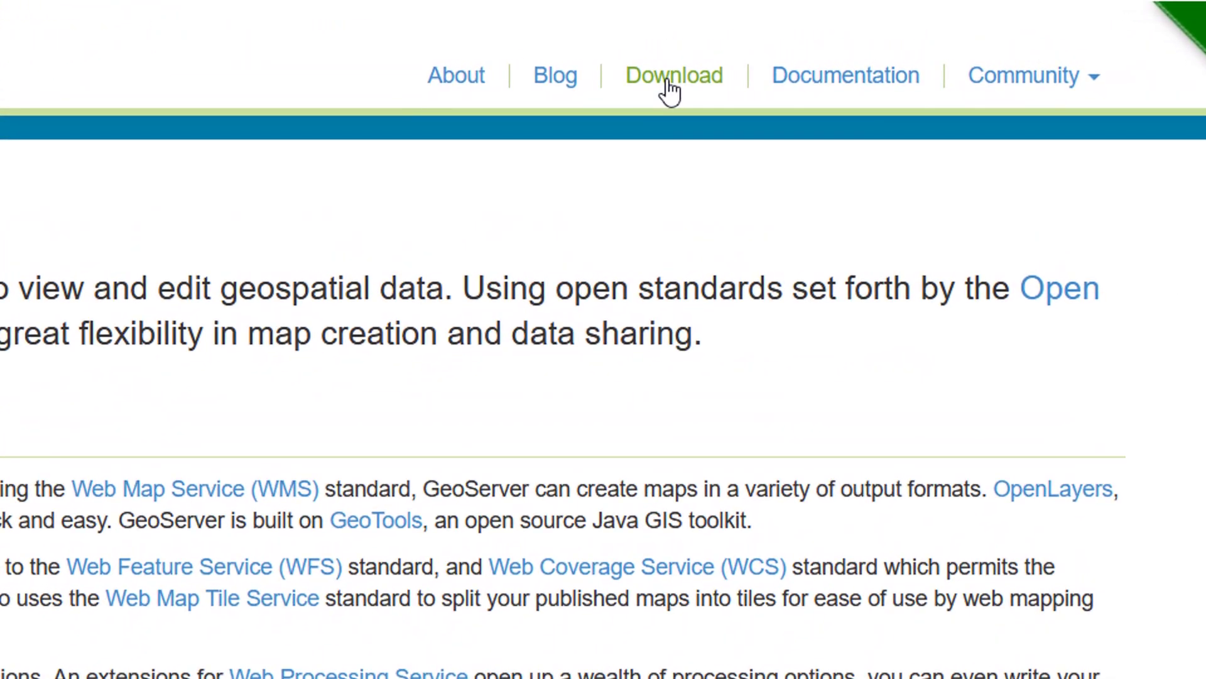
- Go to the GeoServer downloads page and open the 2.19.1 release page
{"action": "left_click", "coordinate": [669, 86]}
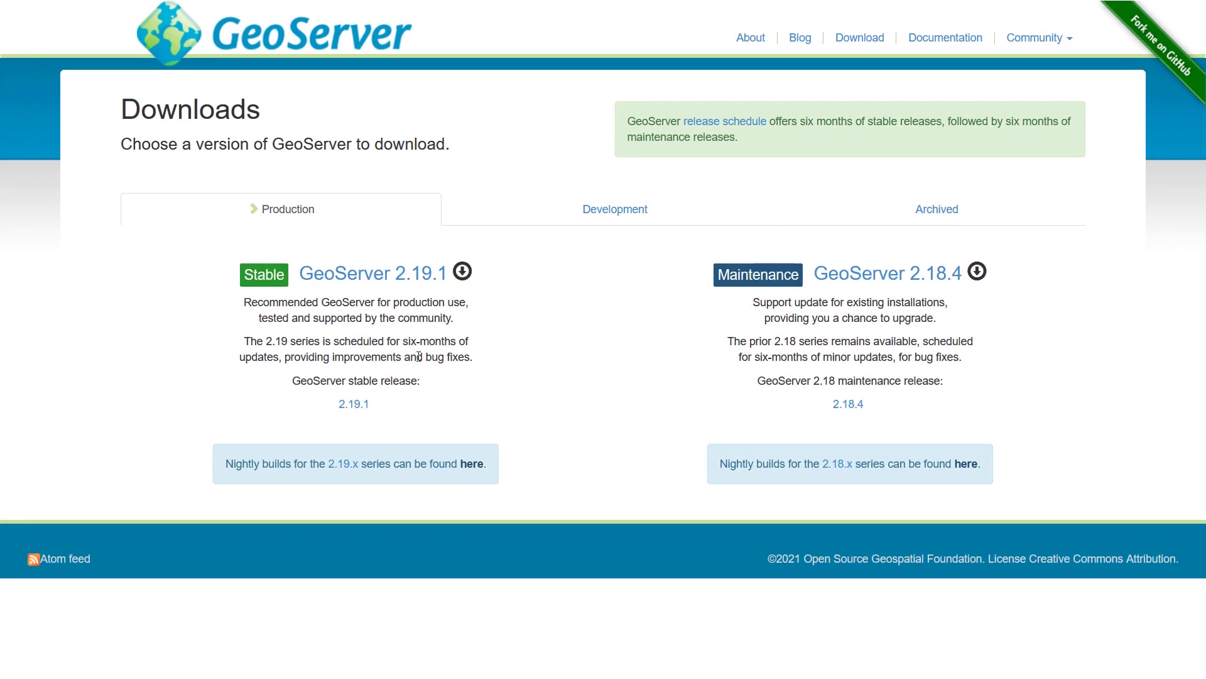
{"action": "left_click", "coordinate": [366, 274]}
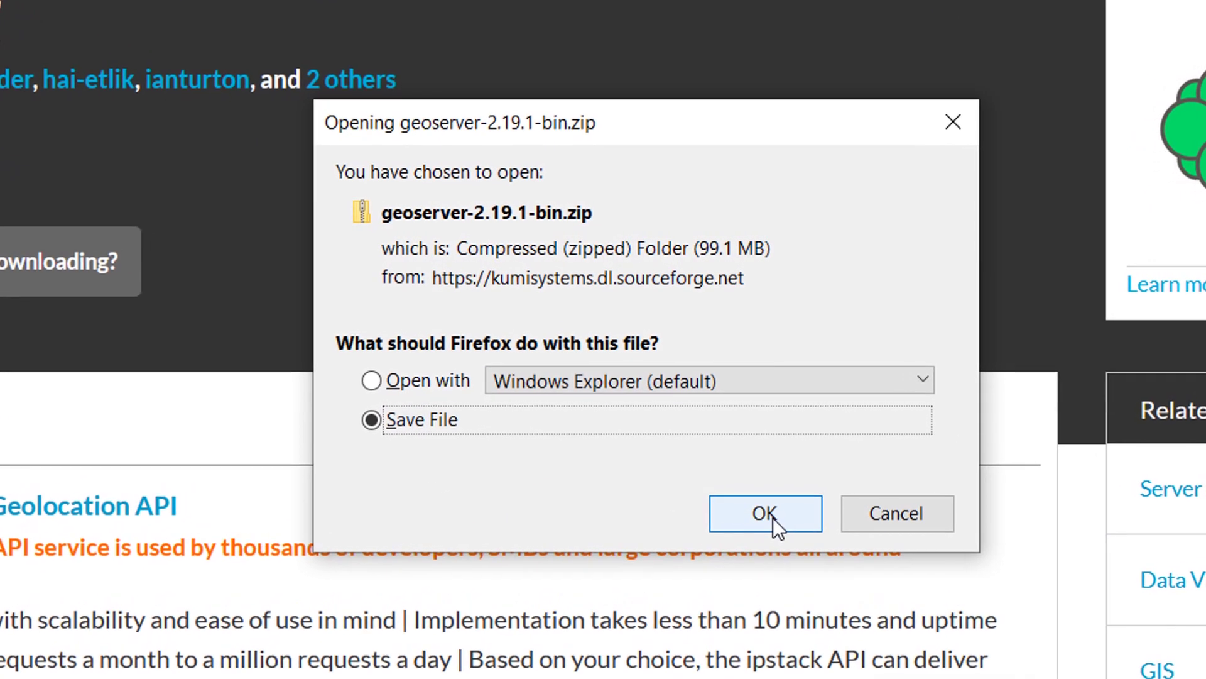
- Confirm the download and save geoserver-2.19.1-bin.zip into C:\_demo\_geoserverInstall
{"action": "left_click", "coordinate": [767, 519]}
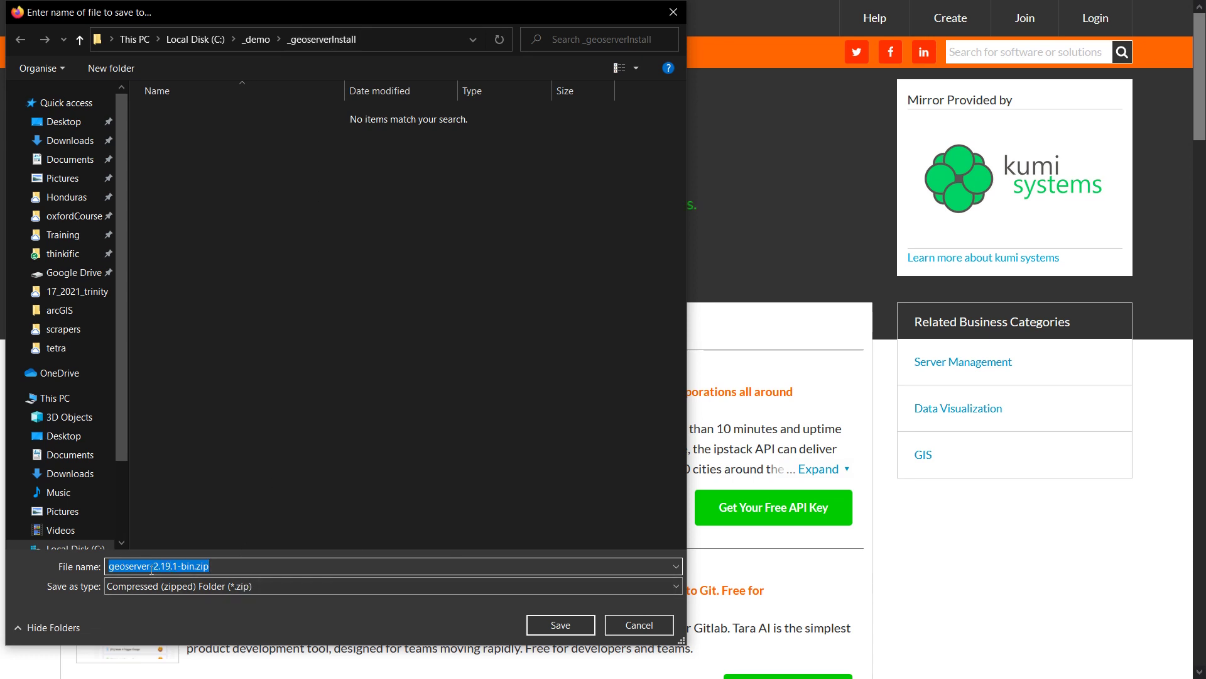
{"action": "left_click", "coordinate": [571, 624]}
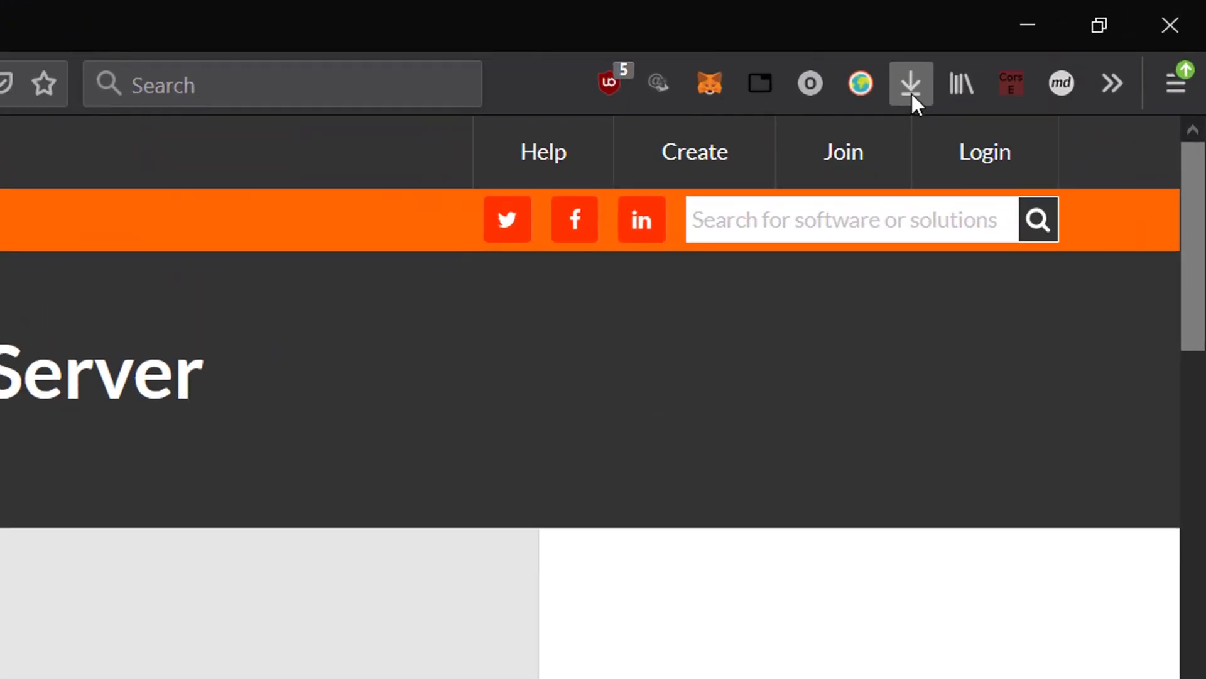
- Show the downloaded GeoServer zip in its folder and start Extract All on it
{"action": "left_click", "coordinate": [911, 92]}
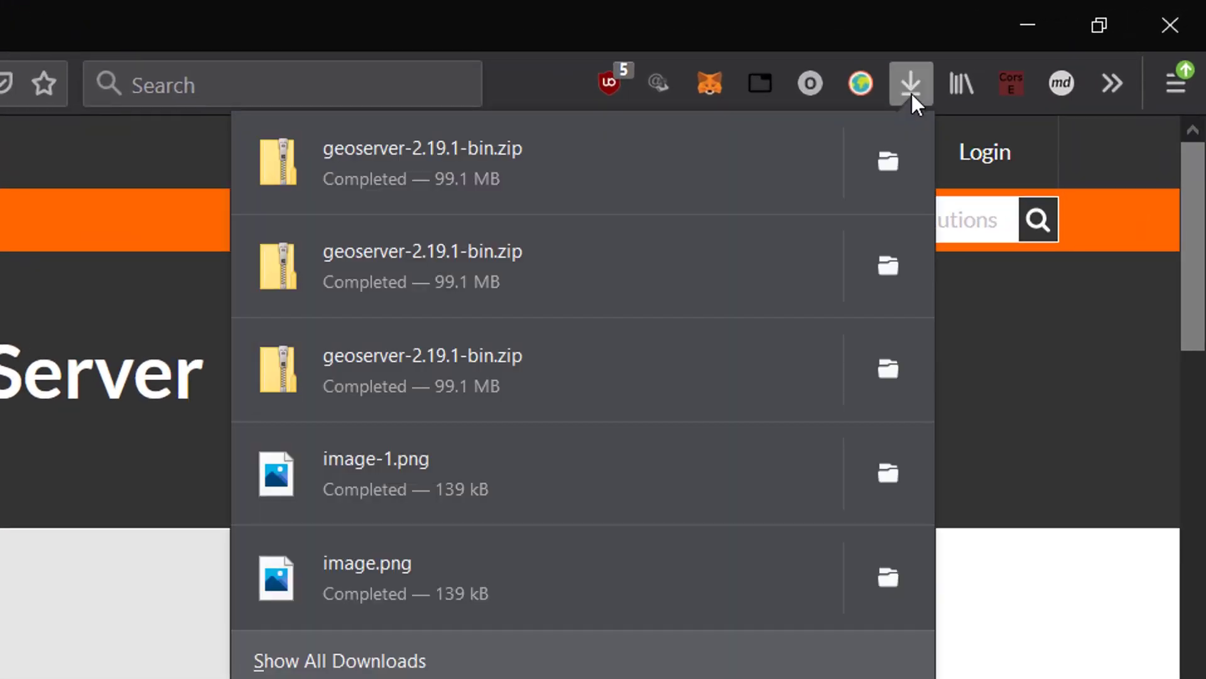
{"action": "left_click", "coordinate": [900, 176]}
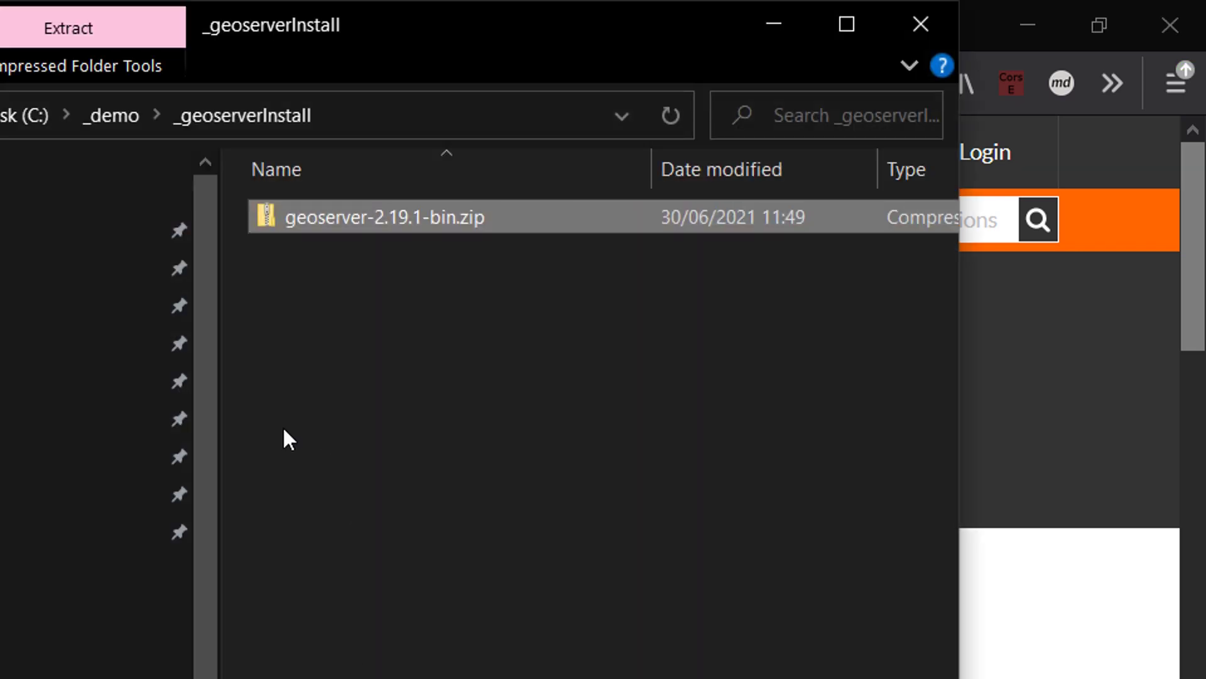
{"action": "right_click", "coordinate": [316, 220]}
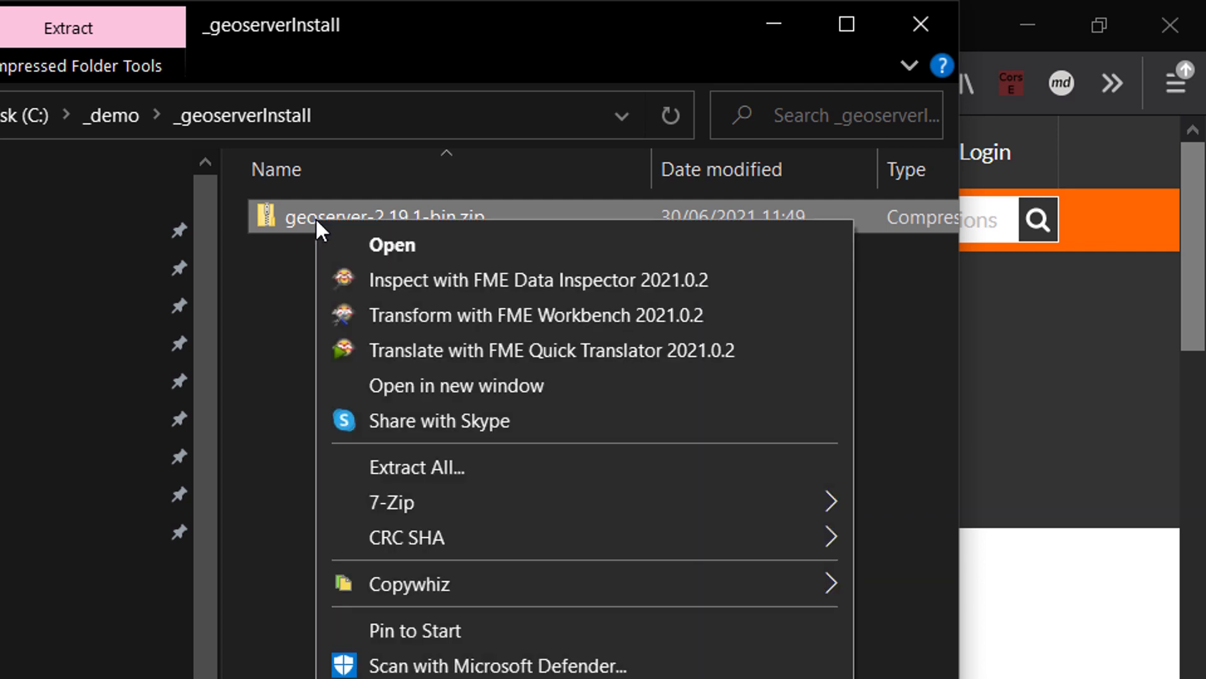
{"action": "left_click", "coordinate": [428, 465]}
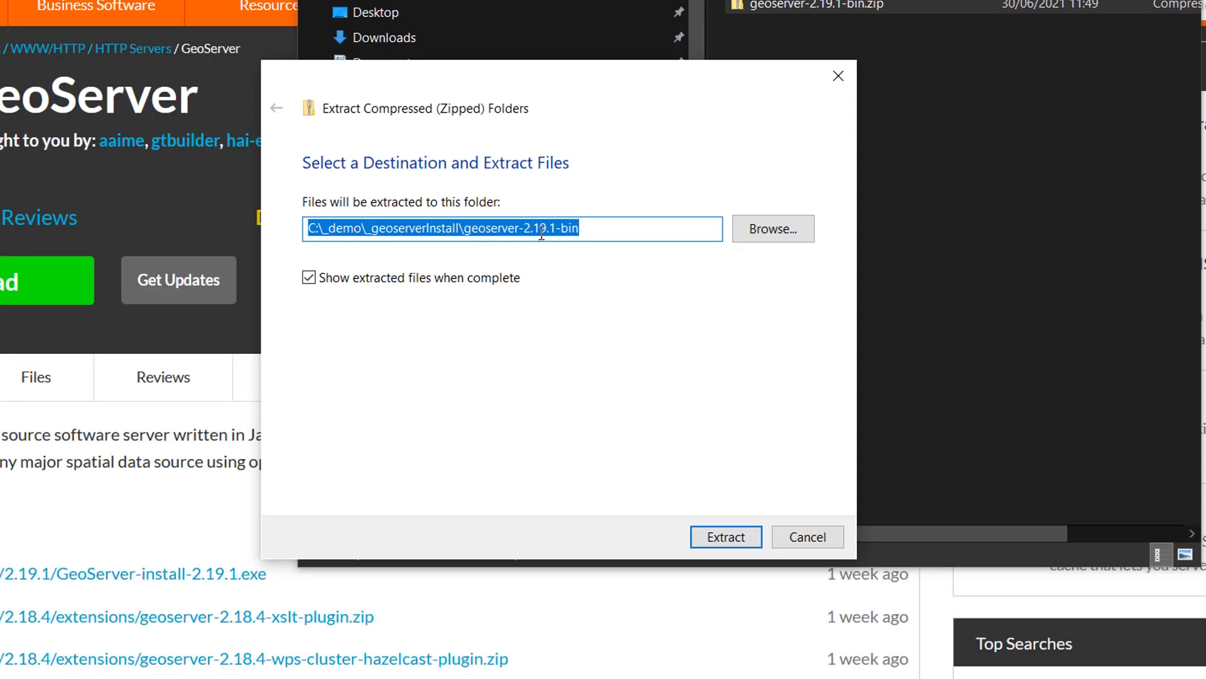
- Create a new Geoserver folder on the C drive and extract the zip into C:\Geoserver
{"action": "left_click", "coordinate": [770, 231]}
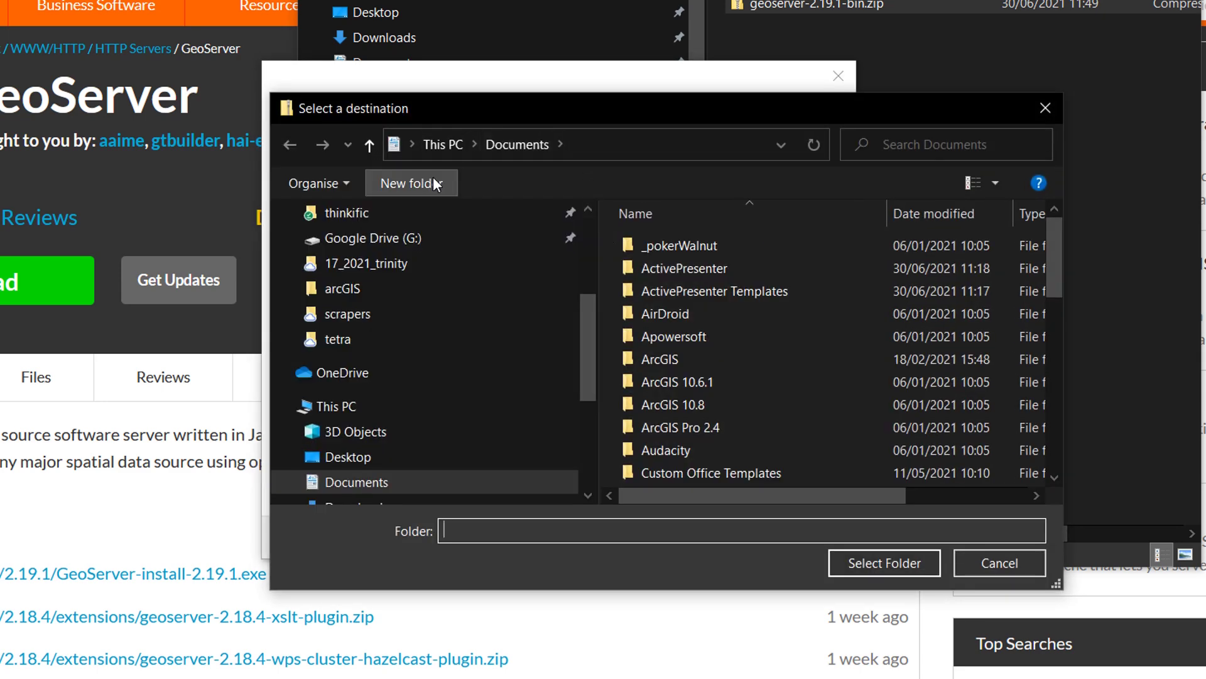
{"action": "scroll", "coordinate": [355, 420], "scroll_direction": "up", "scroll_amount": 3}
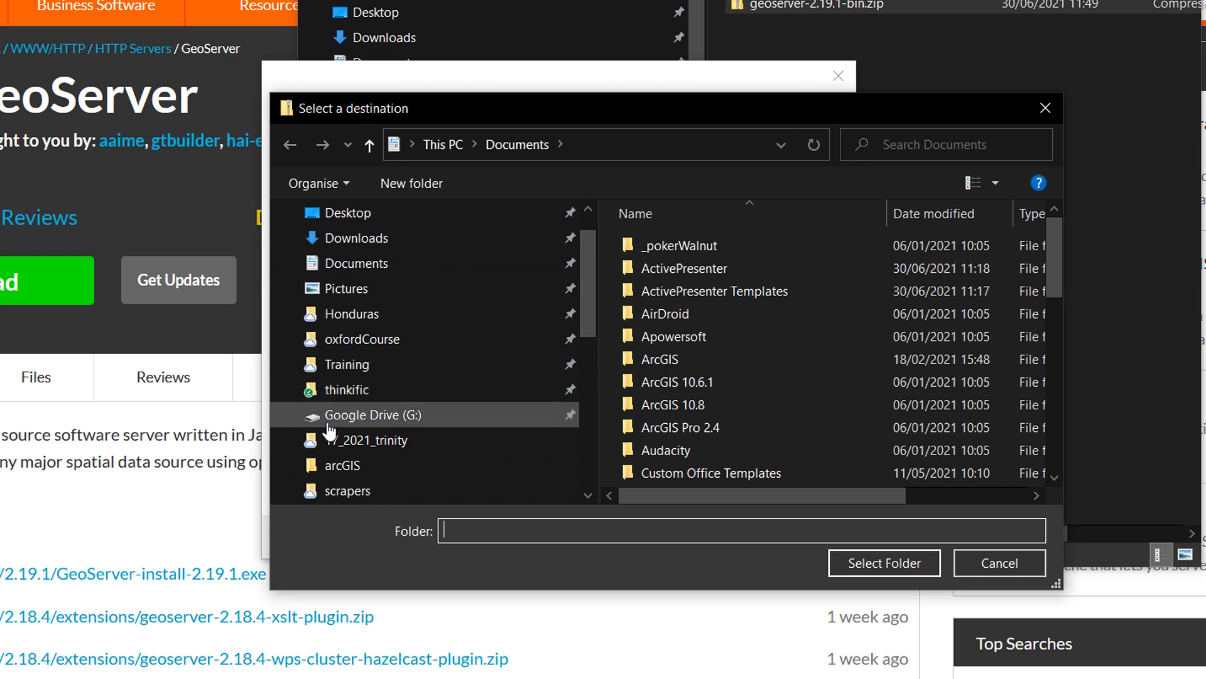
{"action": "scroll", "coordinate": [330, 428], "scroll_direction": "down", "scroll_amount": 5}
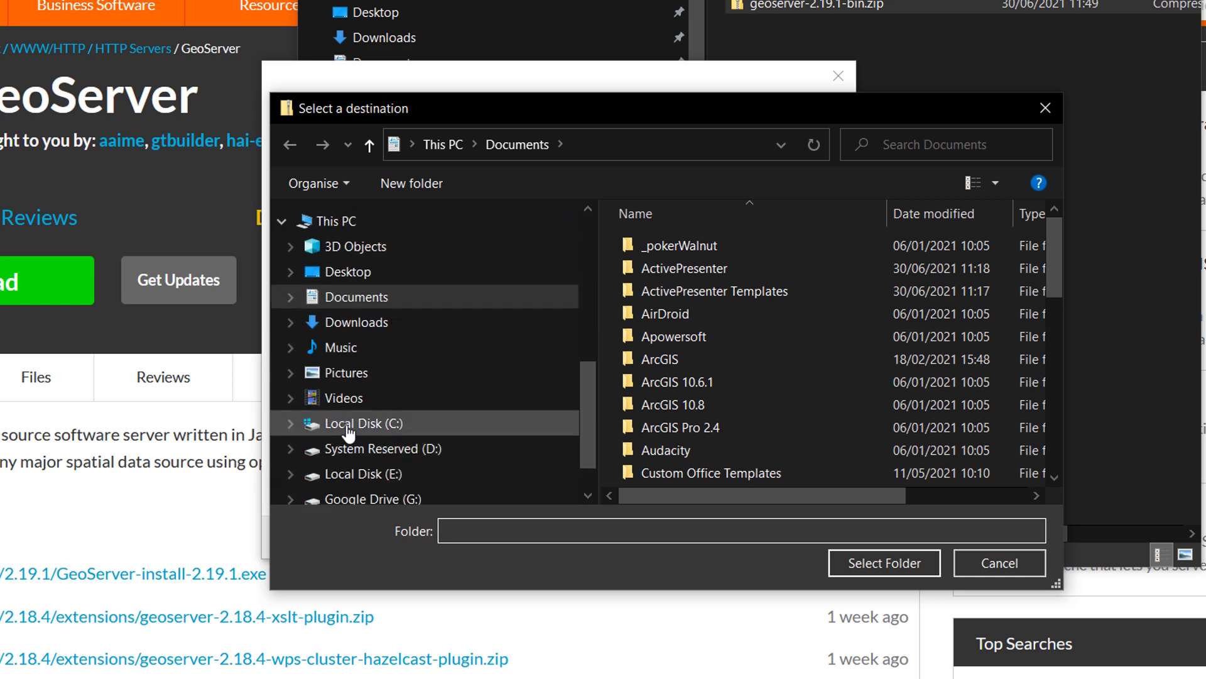
{"action": "left_click", "coordinate": [352, 423]}
{"action": "right_click", "coordinate": [806, 335]}
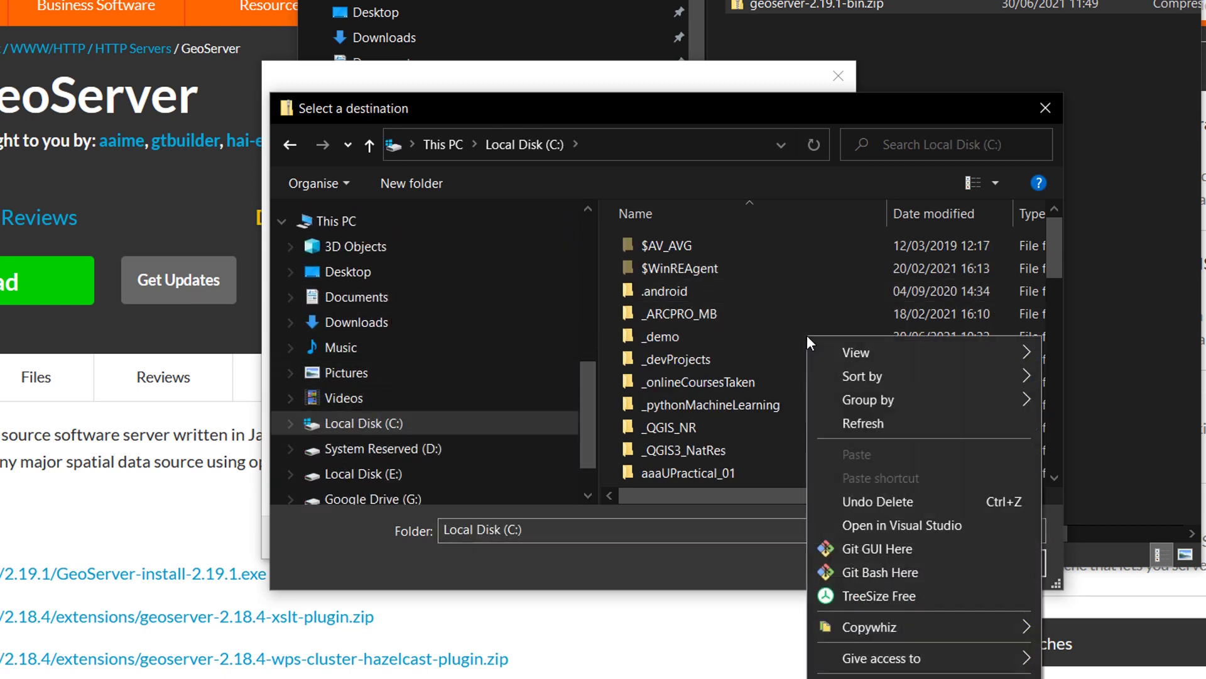
{"action": "key", "text": "ctrl+shift+n"}
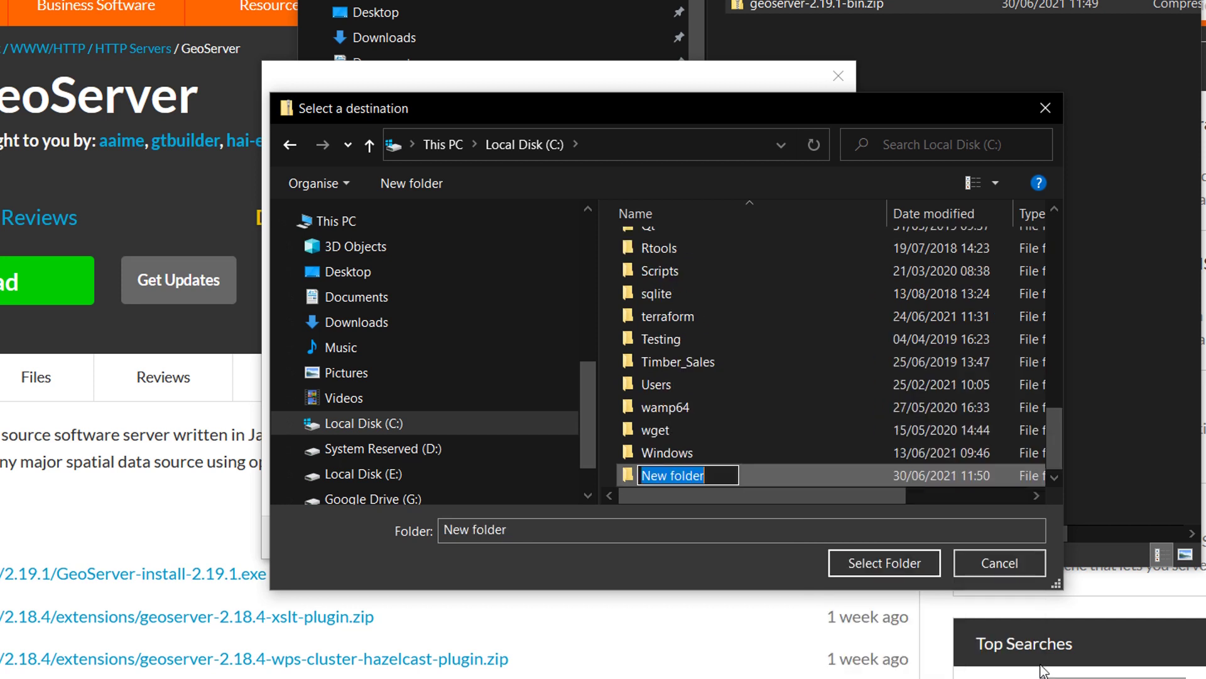
{"action": "type", "text": "Geoserver"}
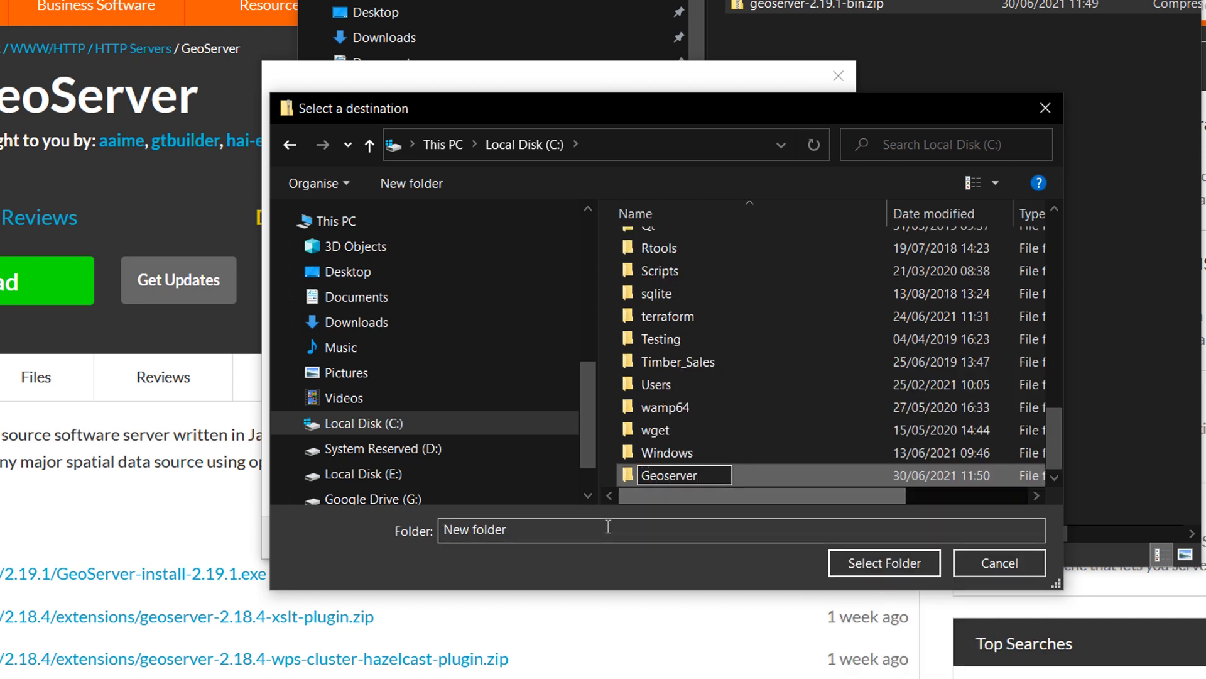
{"action": "key", "text": "Return"}
{"action": "key", "text": "Return"}
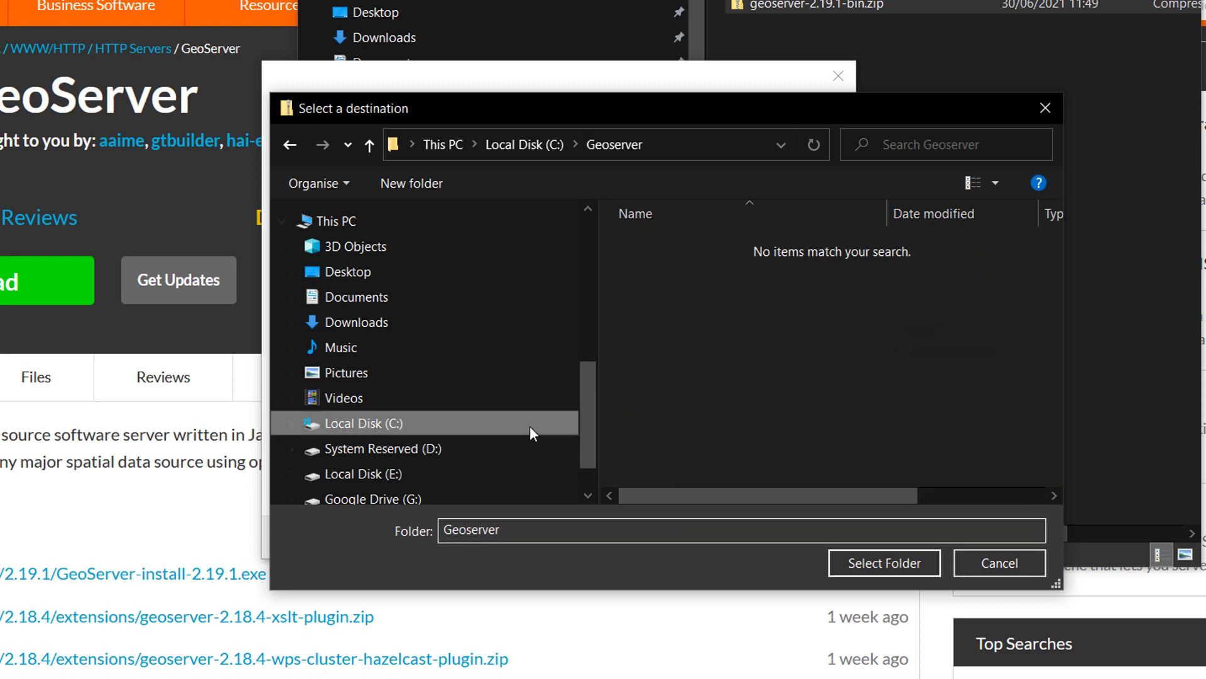
{"action": "left_click", "coordinate": [886, 563]}
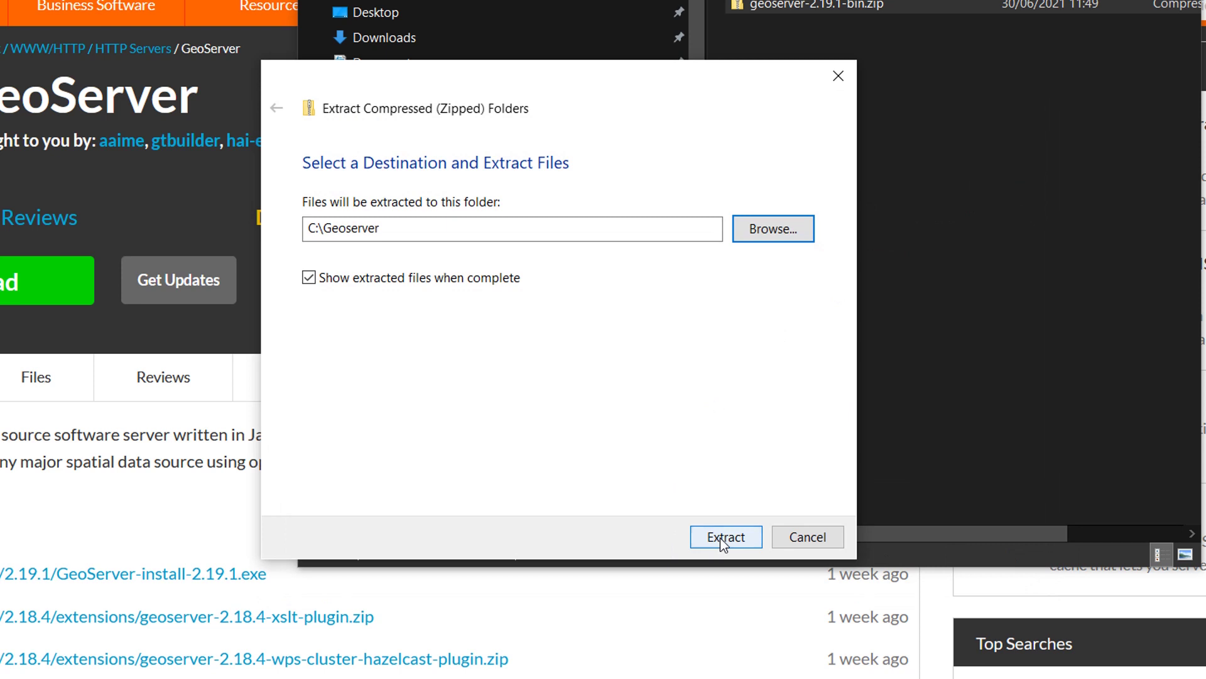
{"action": "left_click", "coordinate": [722, 538]}
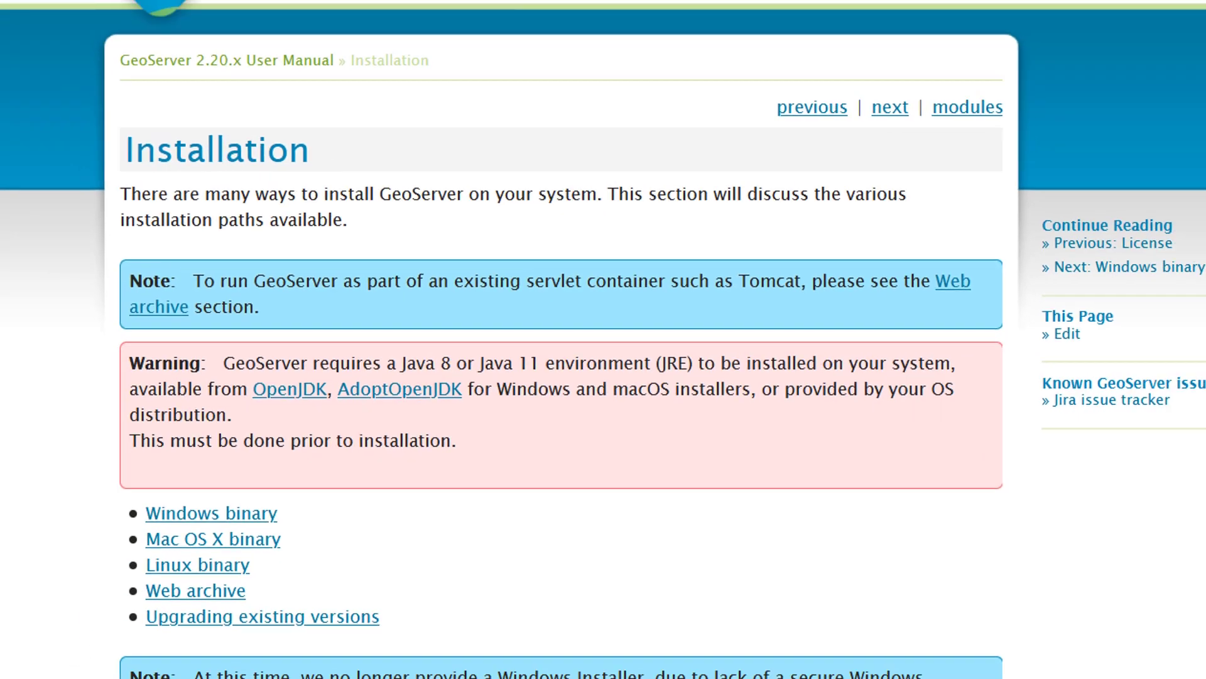
- Open Command Prompt and run java --version, which reports Java 14.0.2
{"action": "key", "text": "super"}
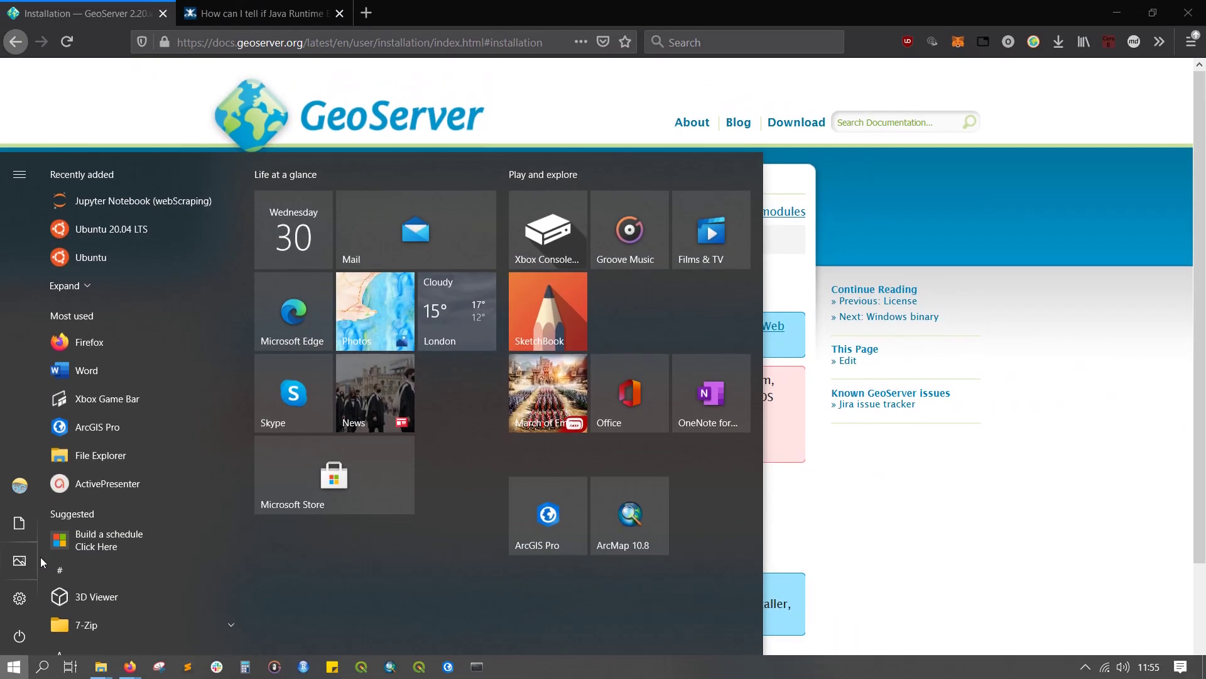
{"action": "type", "text": "cmd"}
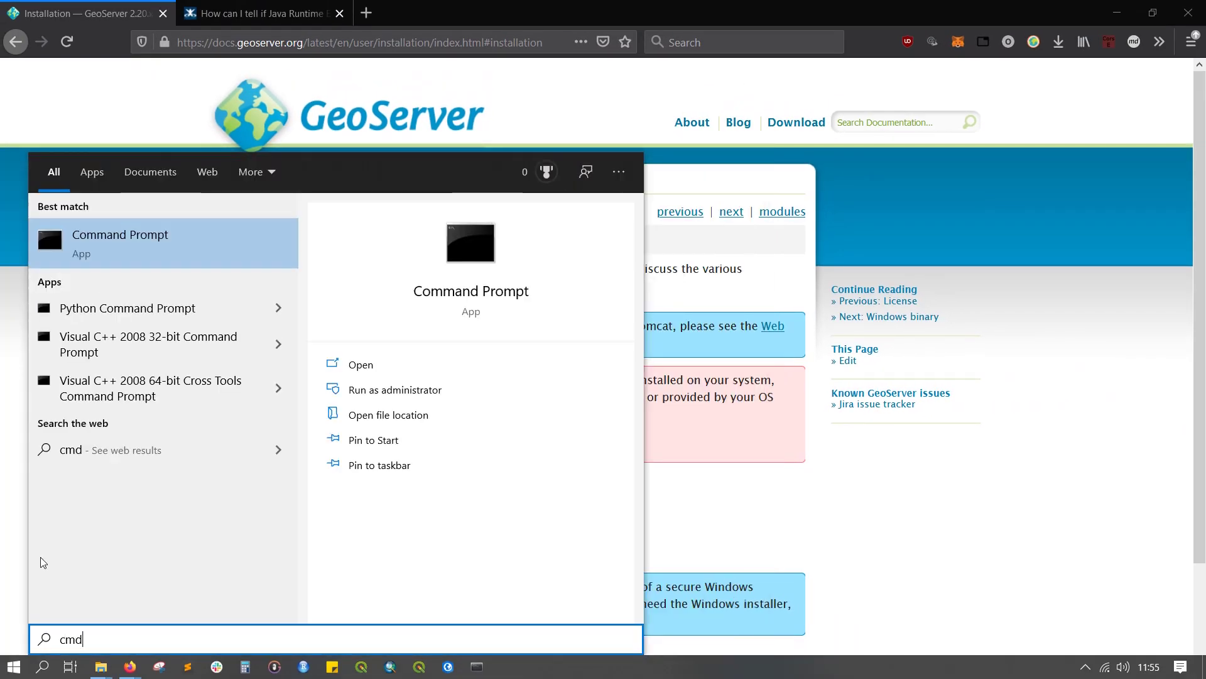
{"action": "left_click", "coordinate": [138, 247]}
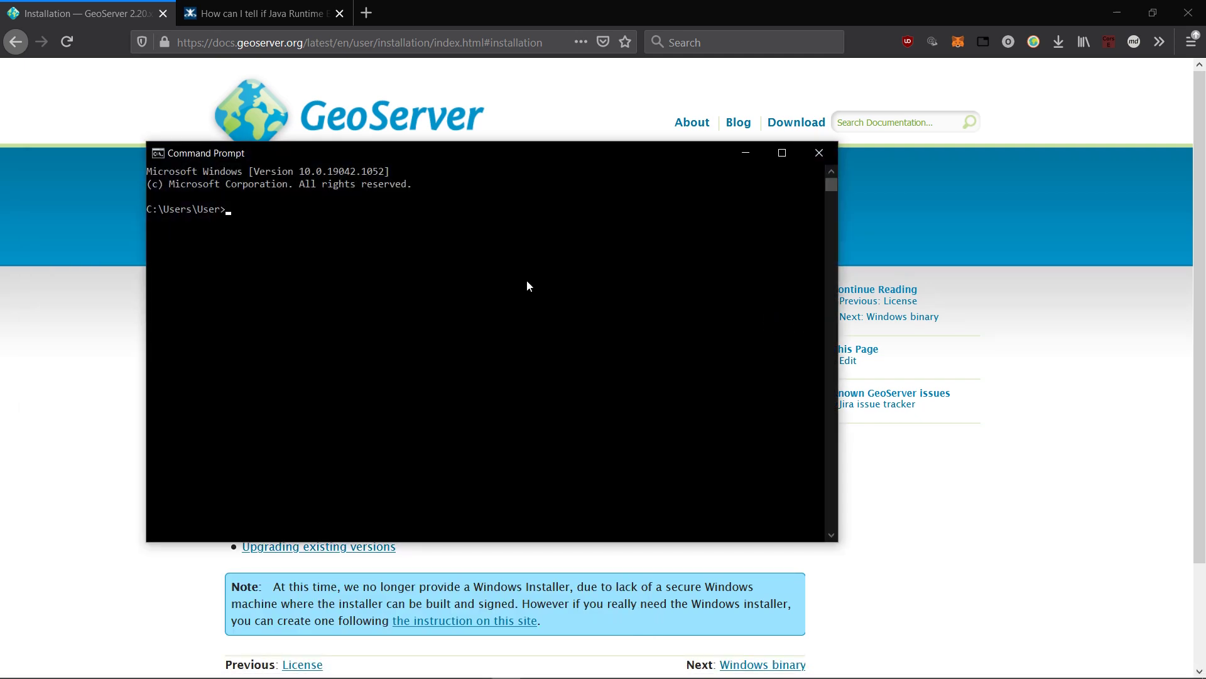
{"action": "type", "text": "java --"}
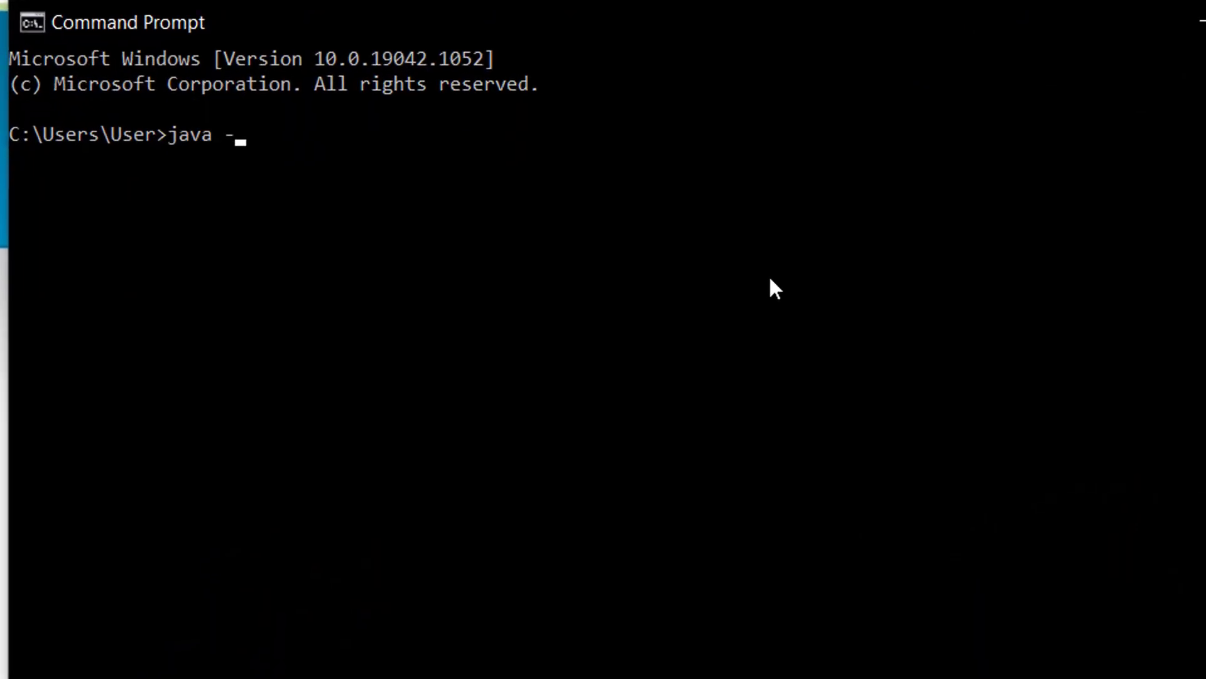
{"action": "type", "text": "version"}
{"action": "key", "text": "Return"}
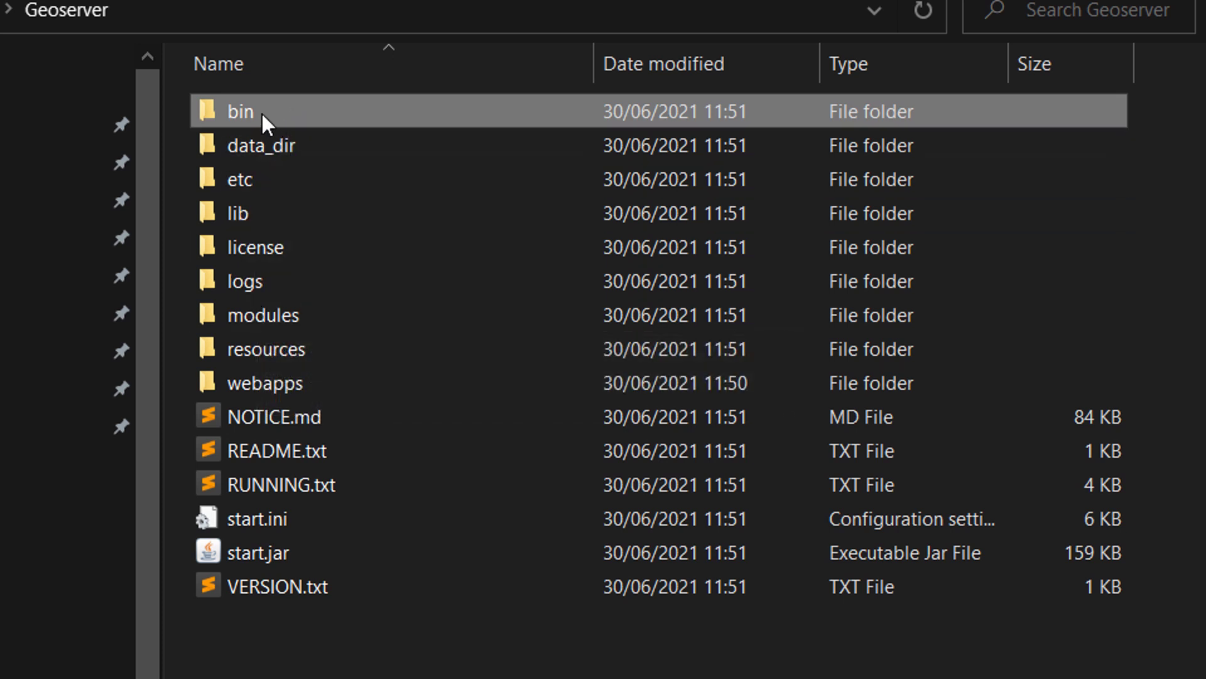
- Run startup.bat from the C:\Geoserver\bin folder
{"action": "double_click", "coordinate": [261, 112]}
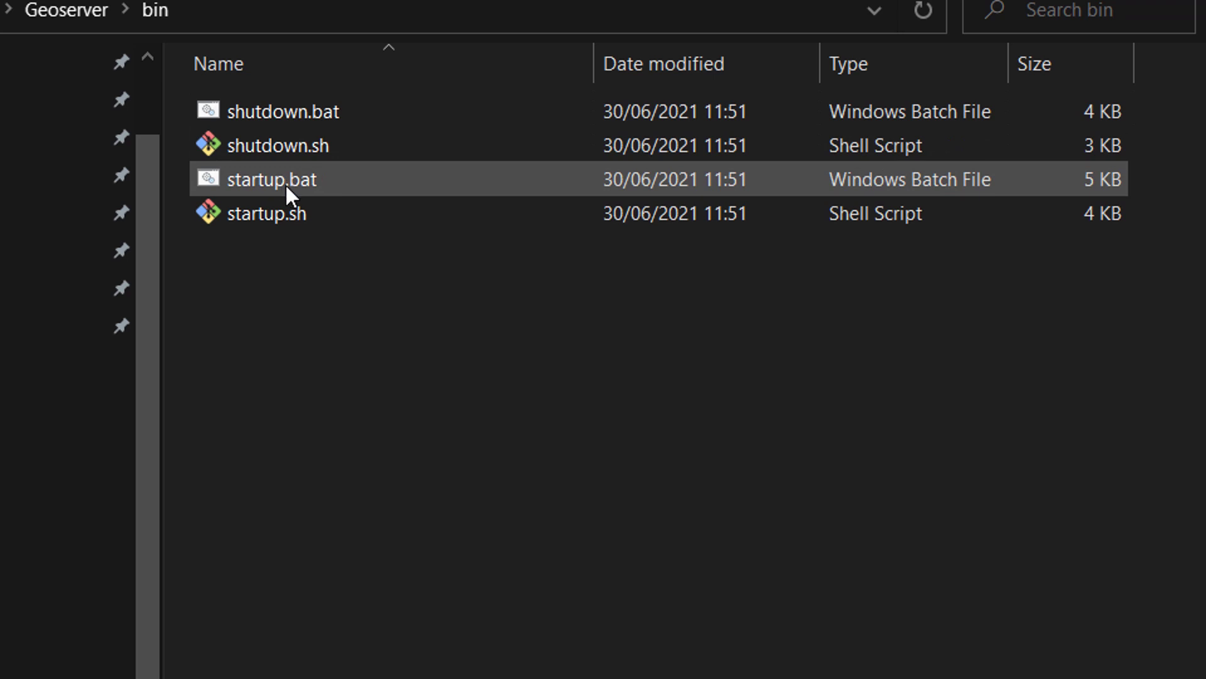
{"action": "double_click", "coordinate": [333, 182]}
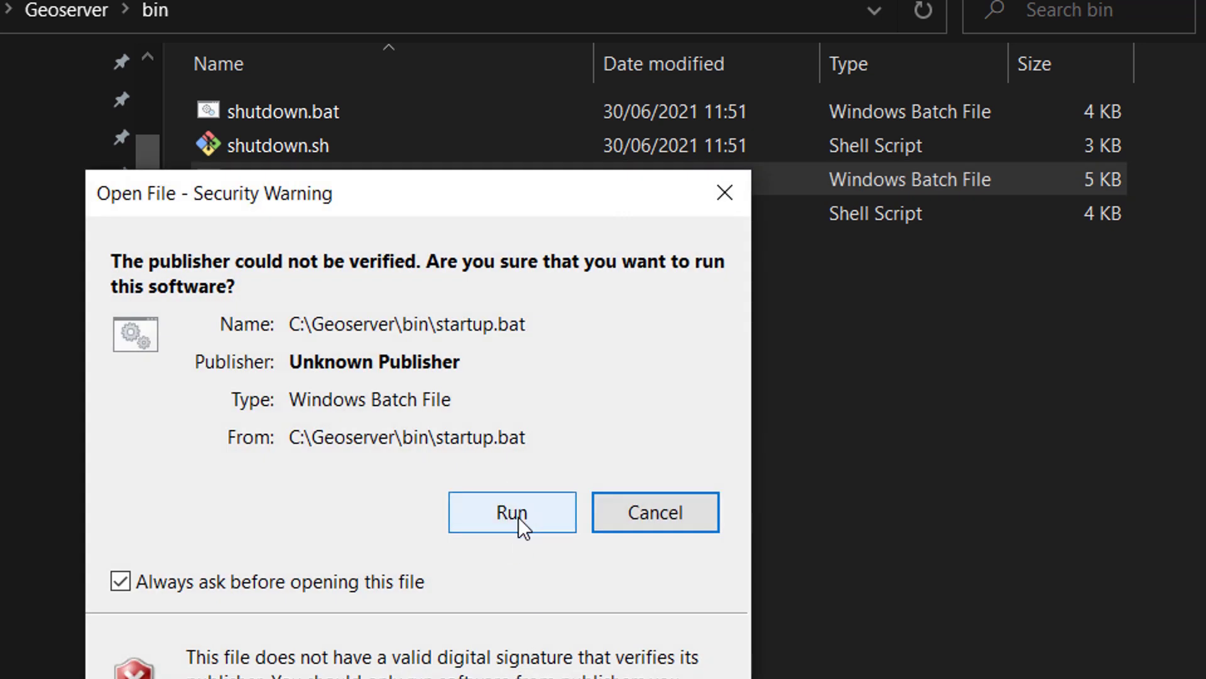
- Allow startup.bat to run, then scroll the console log back to its start
{"action": "left_click", "coordinate": [519, 518]}
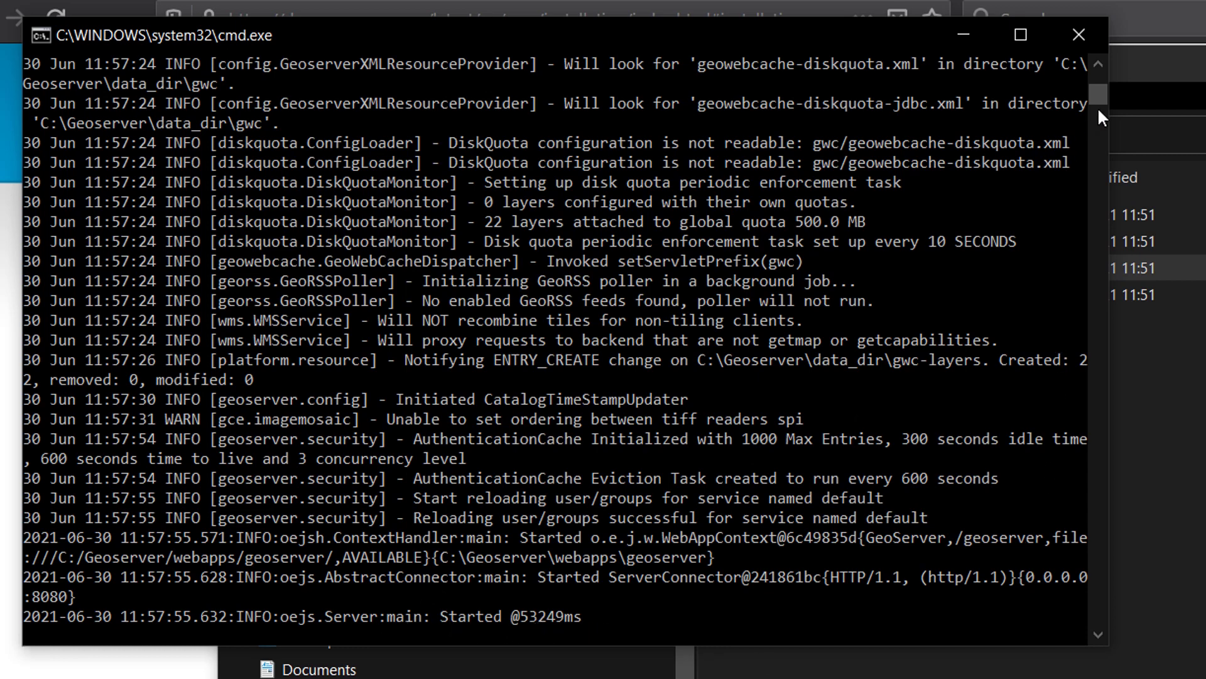
{"action": "left_click_drag", "start_coordinate": [1098, 92], "coordinate": [1099, 75]}
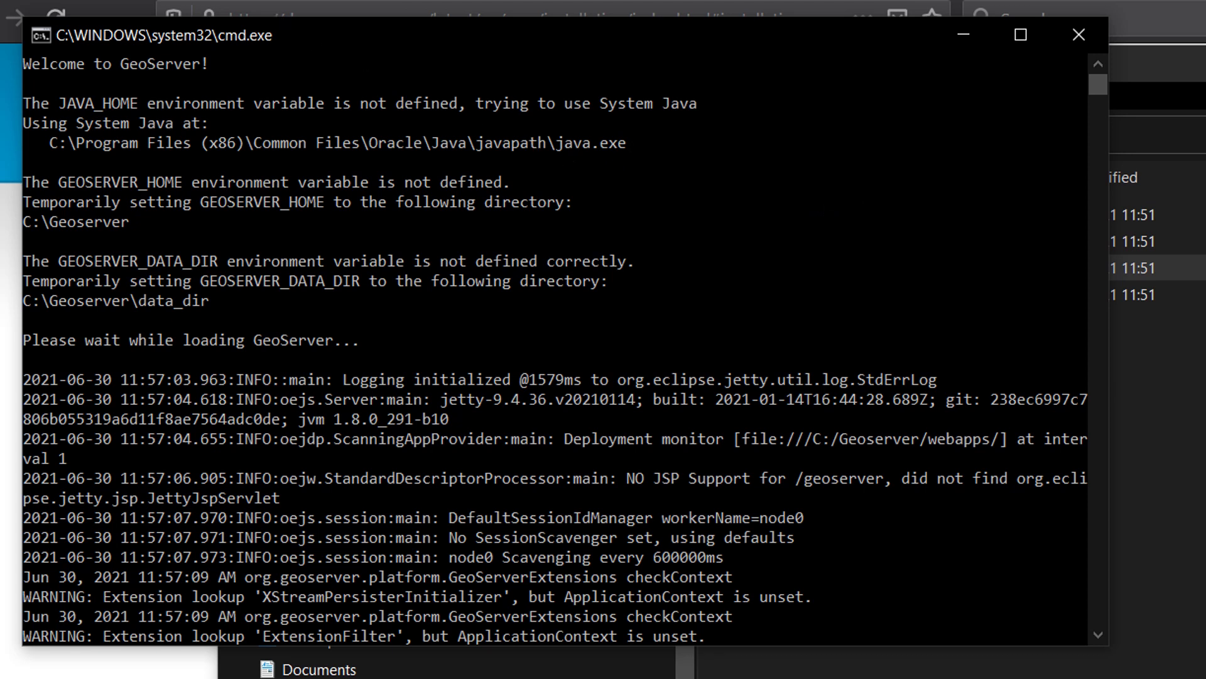
- In a new Firefox tab, enter localhost:8080/geoserver in the address bar
{"action": "left_click", "coordinate": [248, 2]}
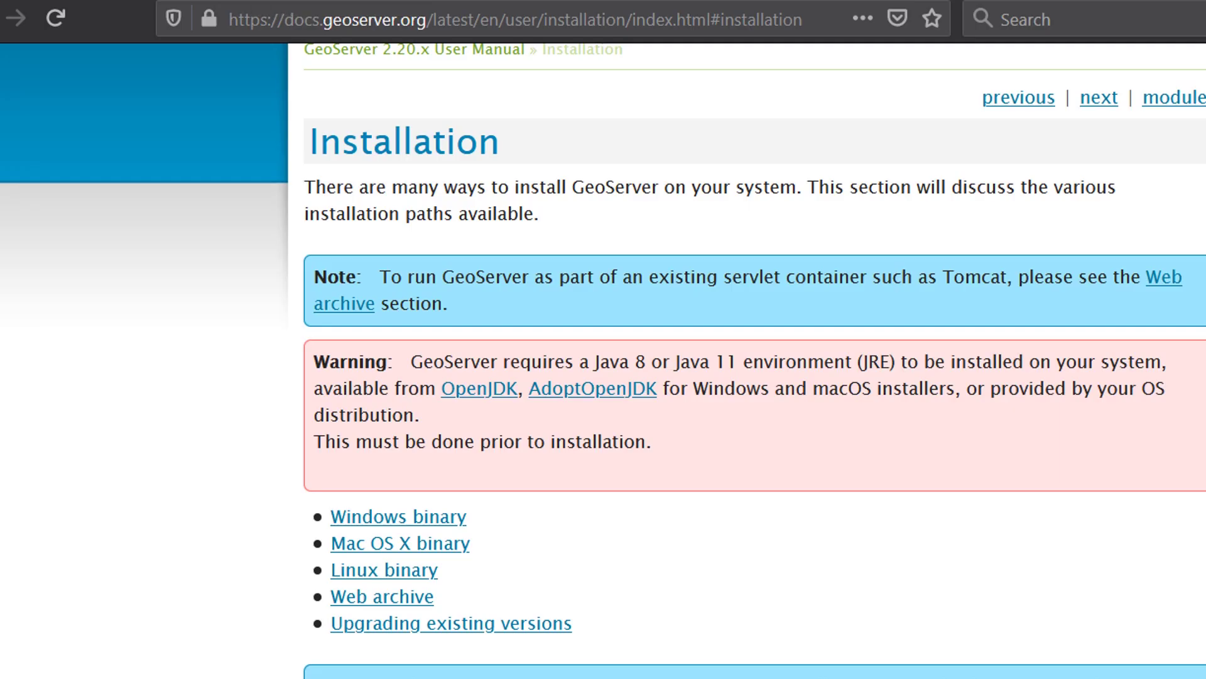
{"action": "left_click", "coordinate": [242, 30]}
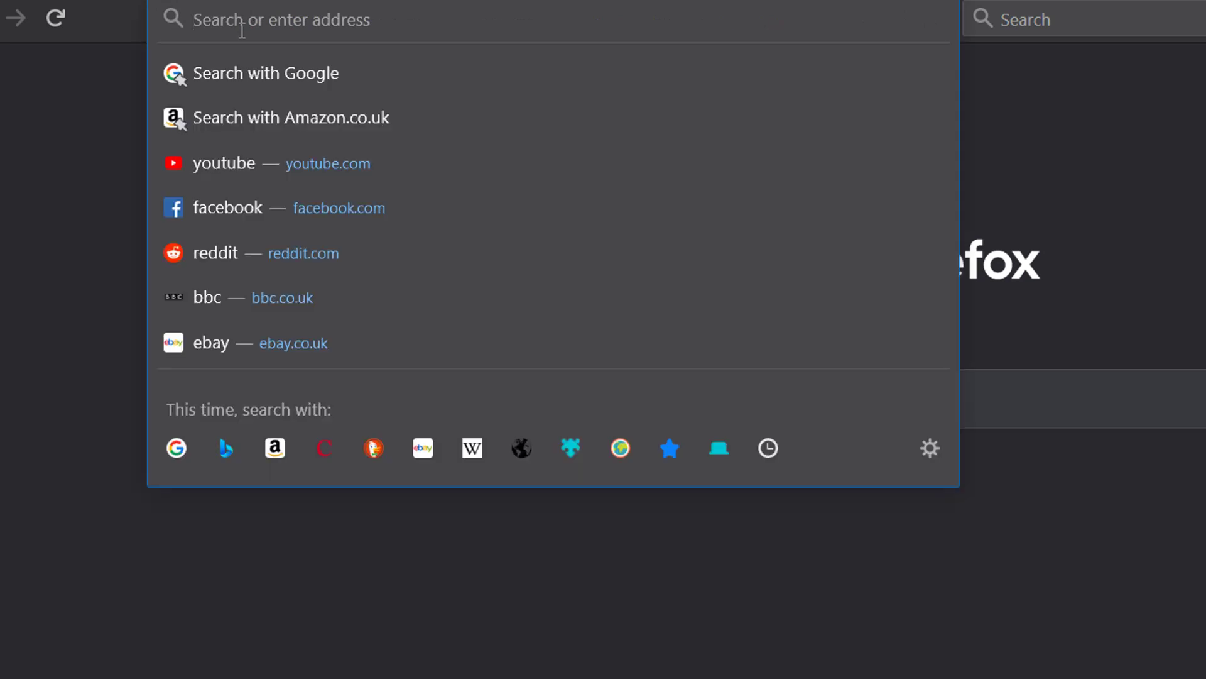
{"action": "type", "text": "localhost:"}
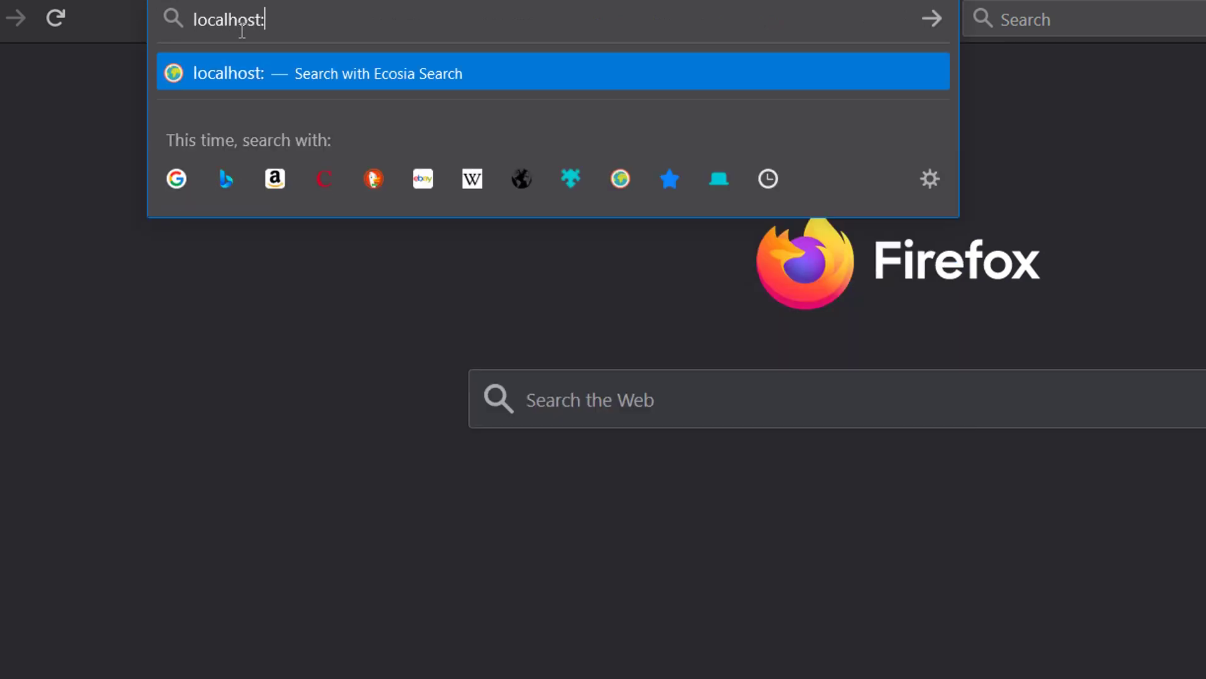
{"action": "type", "text": "8080/"}
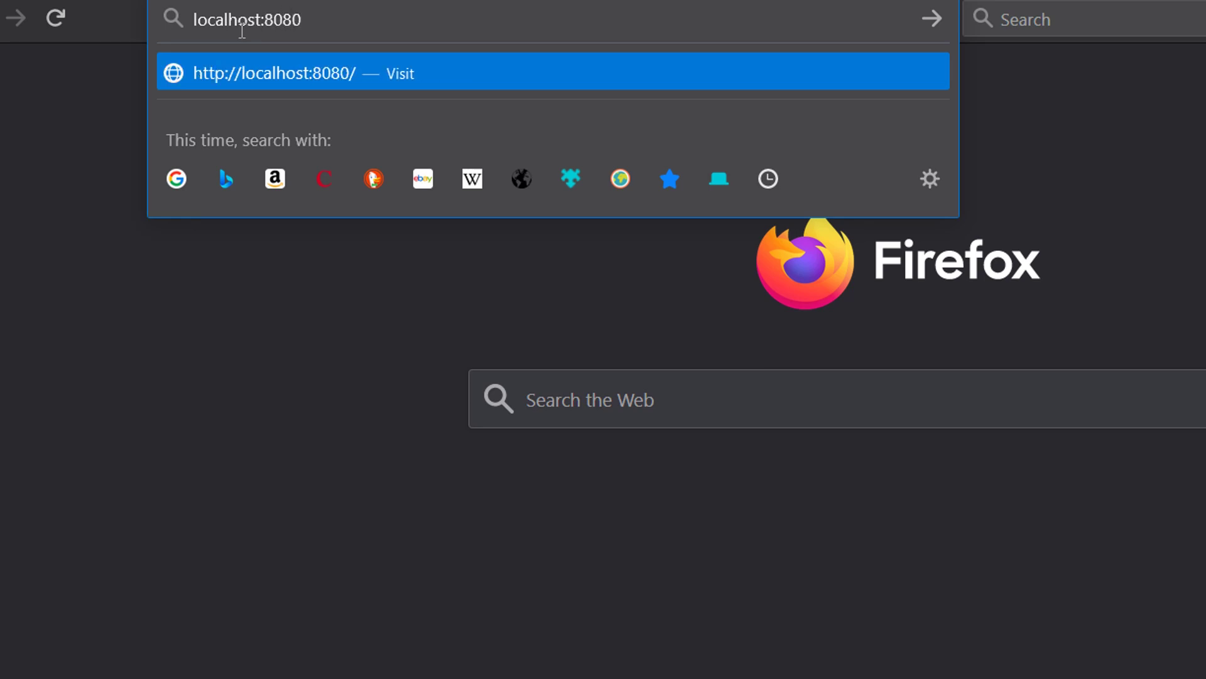
{"action": "type", "text": "geoser"}
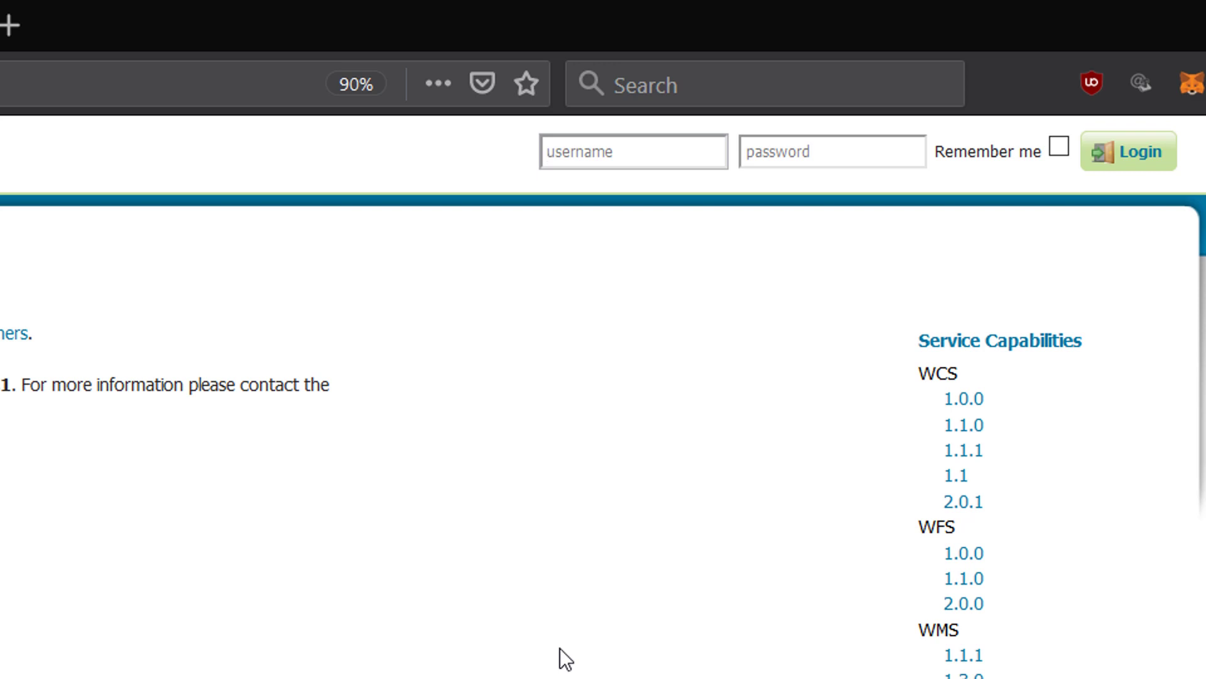
- Log in to GeoServer as admin with the administrator password
{"action": "type", "text": "admin"}
{"action": "key", "text": "Tab"}
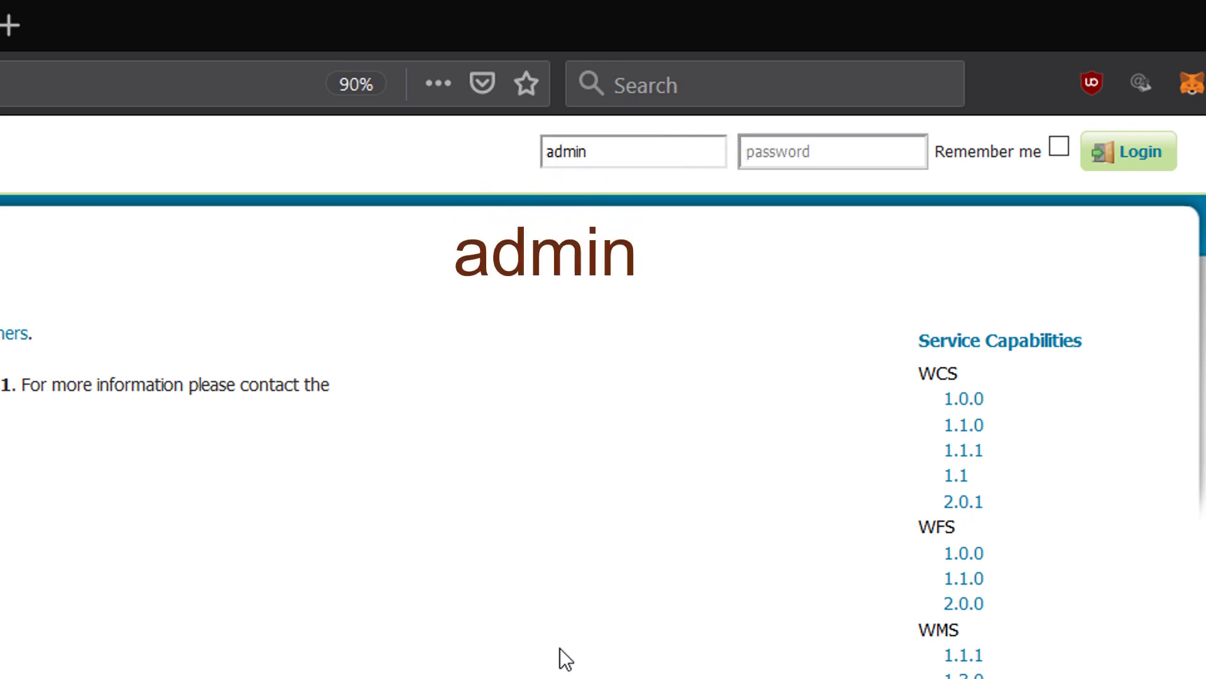
{"action": "type", "text": "geoserver"}
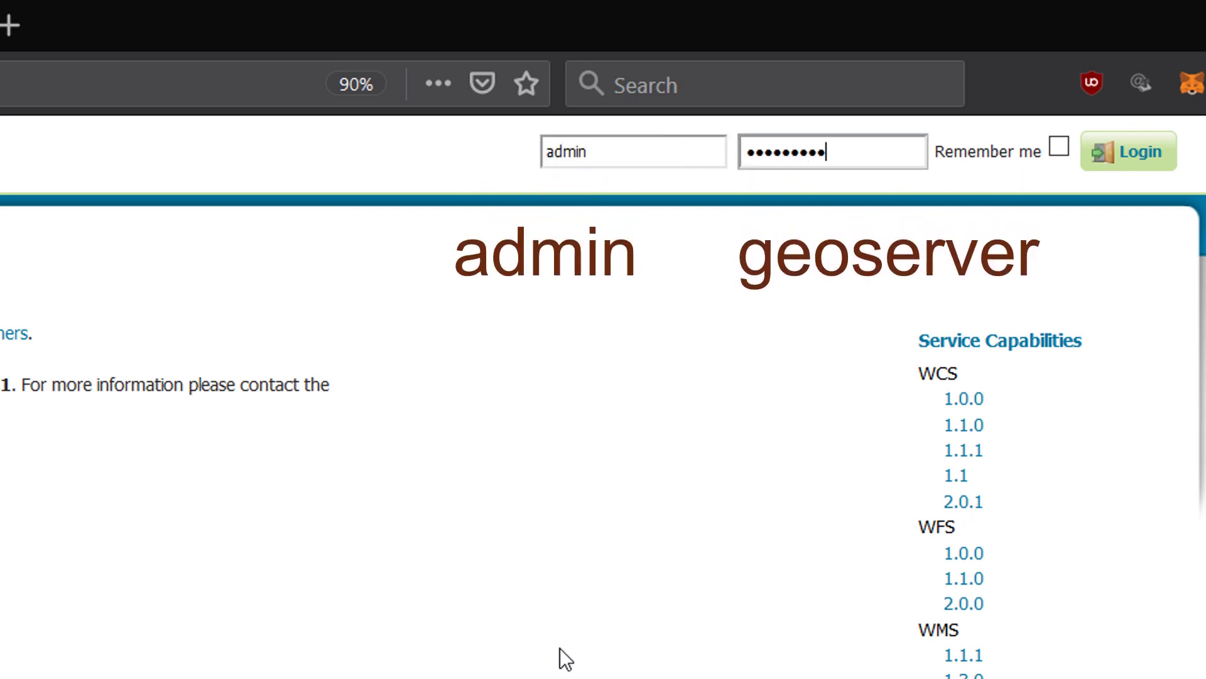
{"action": "left_click", "coordinate": [1138, 165]}
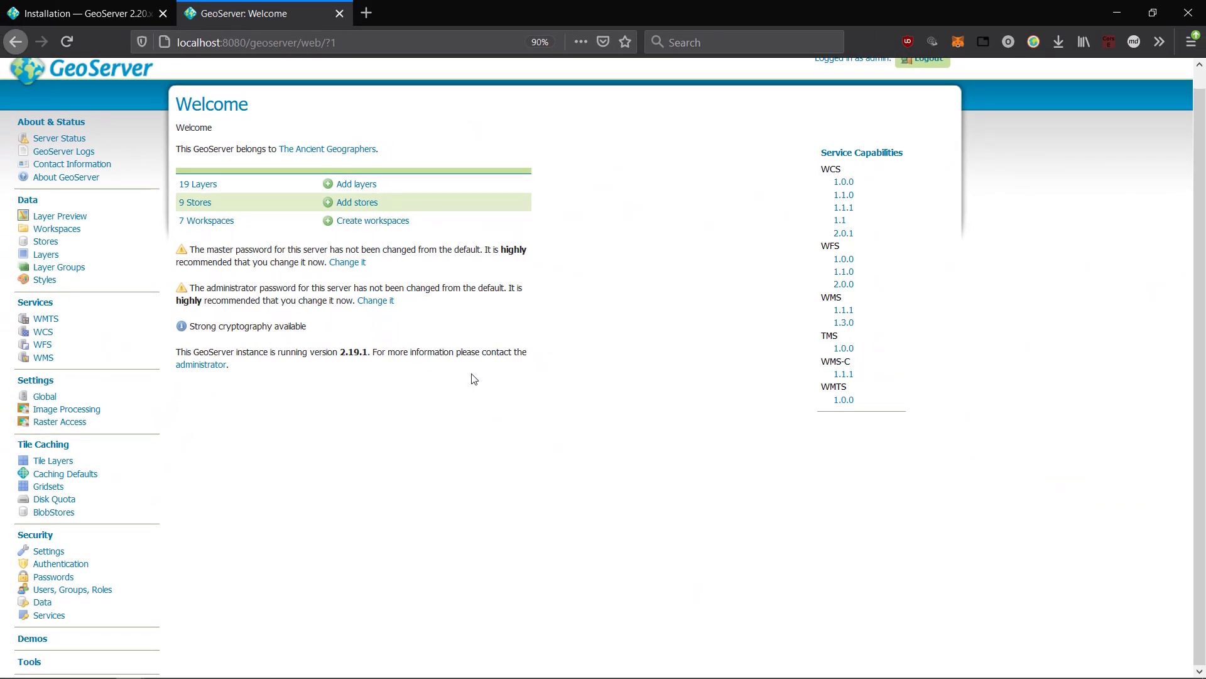
- Close the GeoServer console window and reload localhost:8080/geoserver to confirm 'Unable to connect'
{"action": "key", "text": "alt+Tab"}
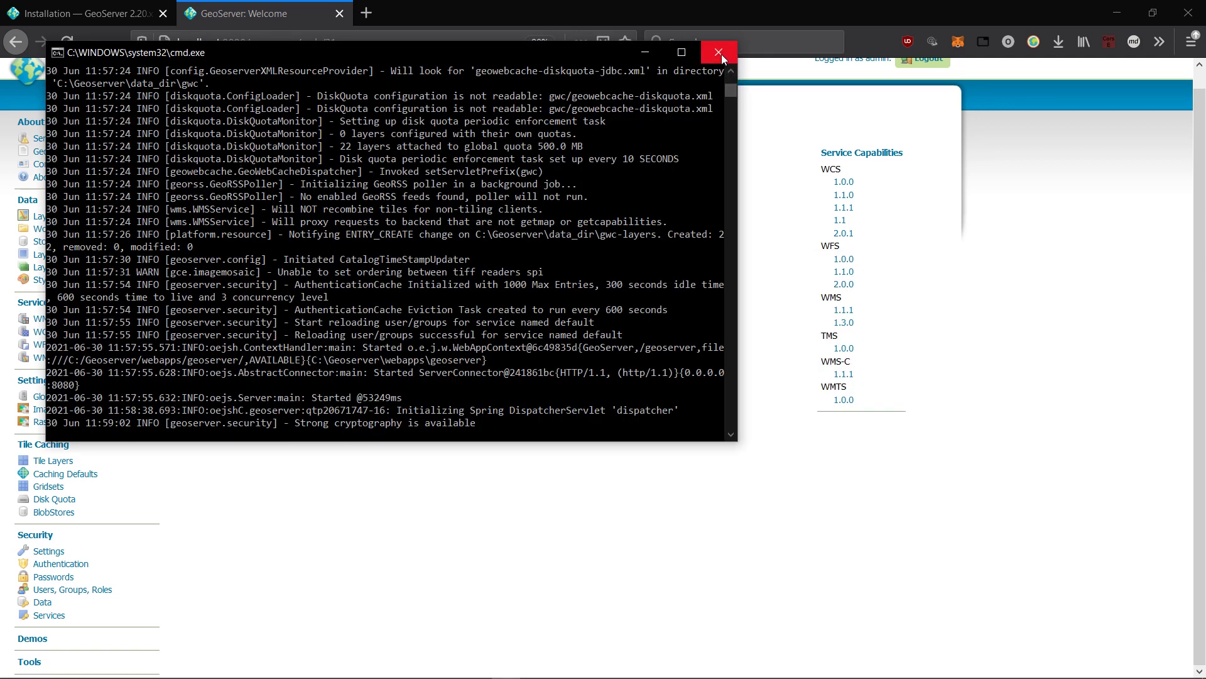
{"action": "left_click", "coordinate": [721, 54]}
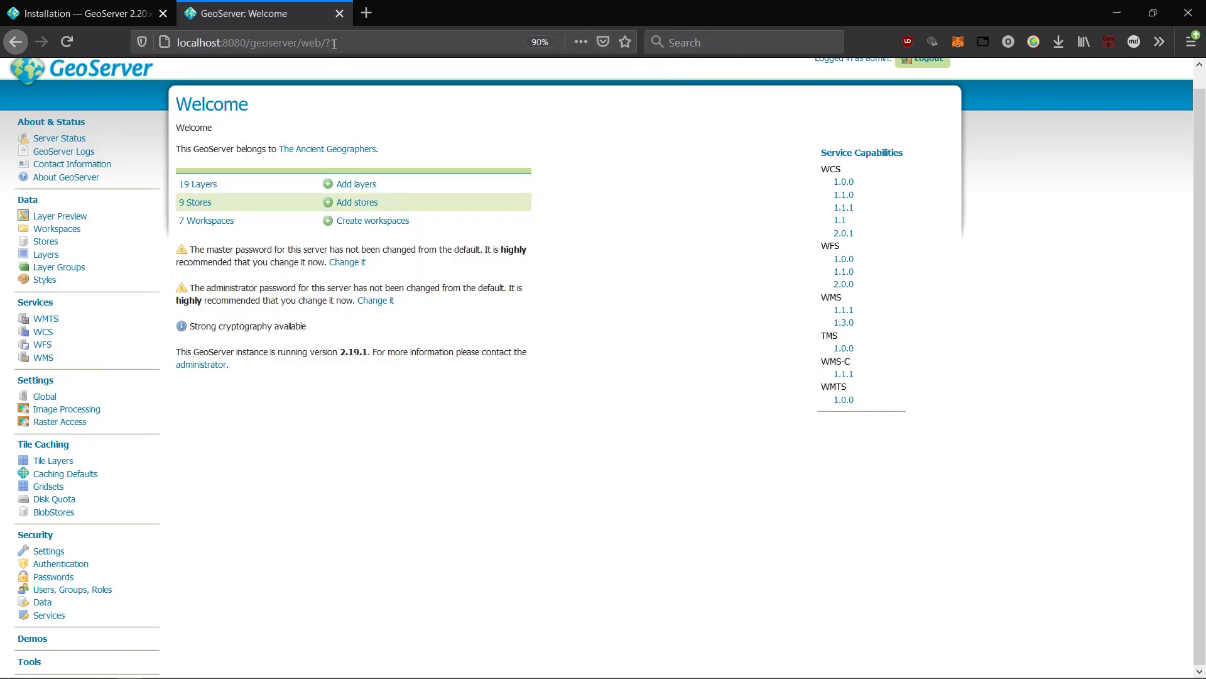
{"action": "left_click", "coordinate": [70, 40]}
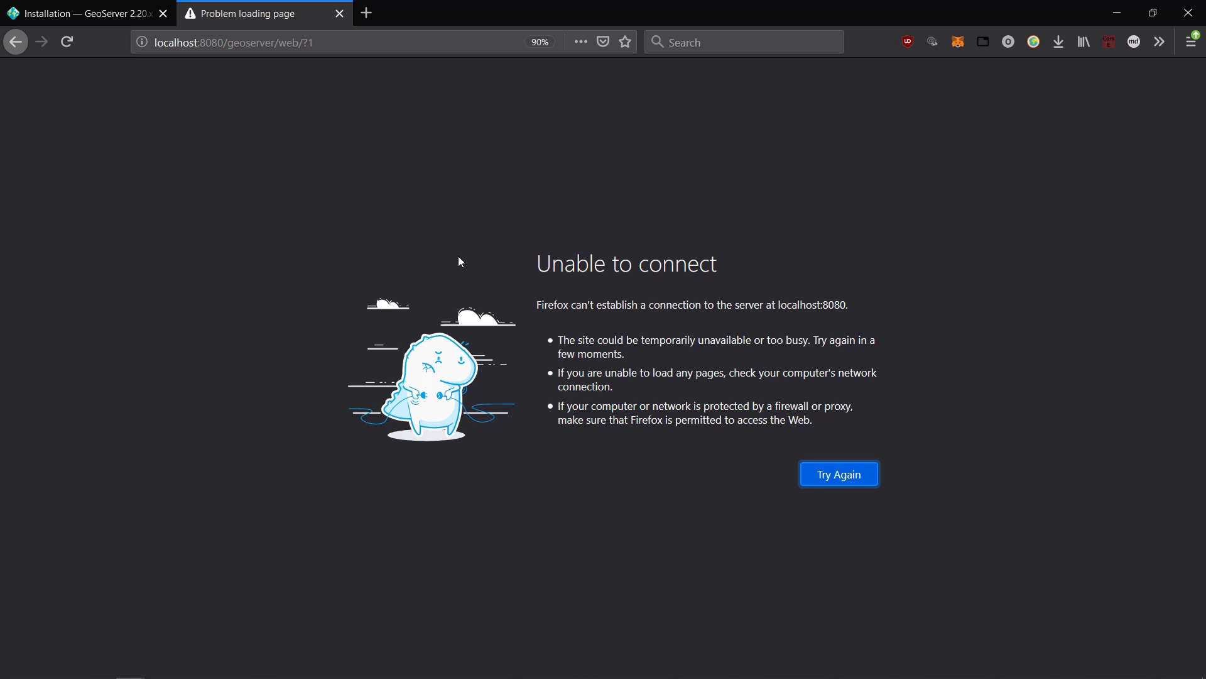
- Open Control Panel's System page and search 'env' to open Edit the system environment variables
{"action": "key", "text": "super"}
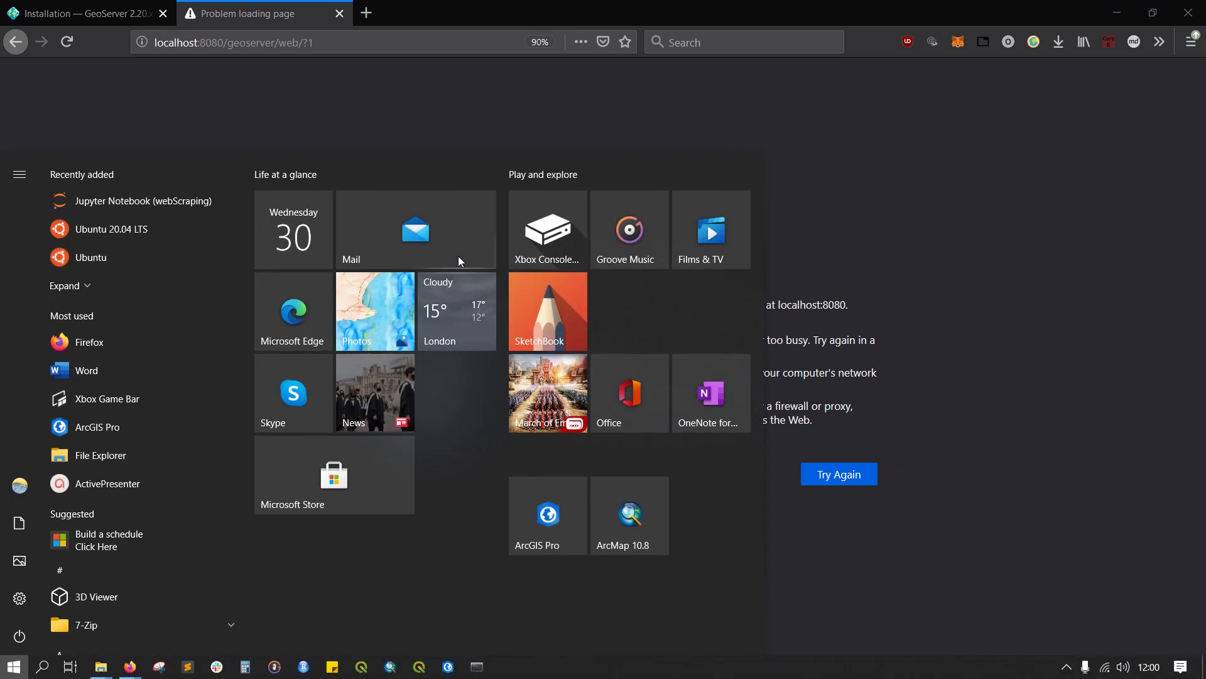
{"action": "type", "text": "control"}
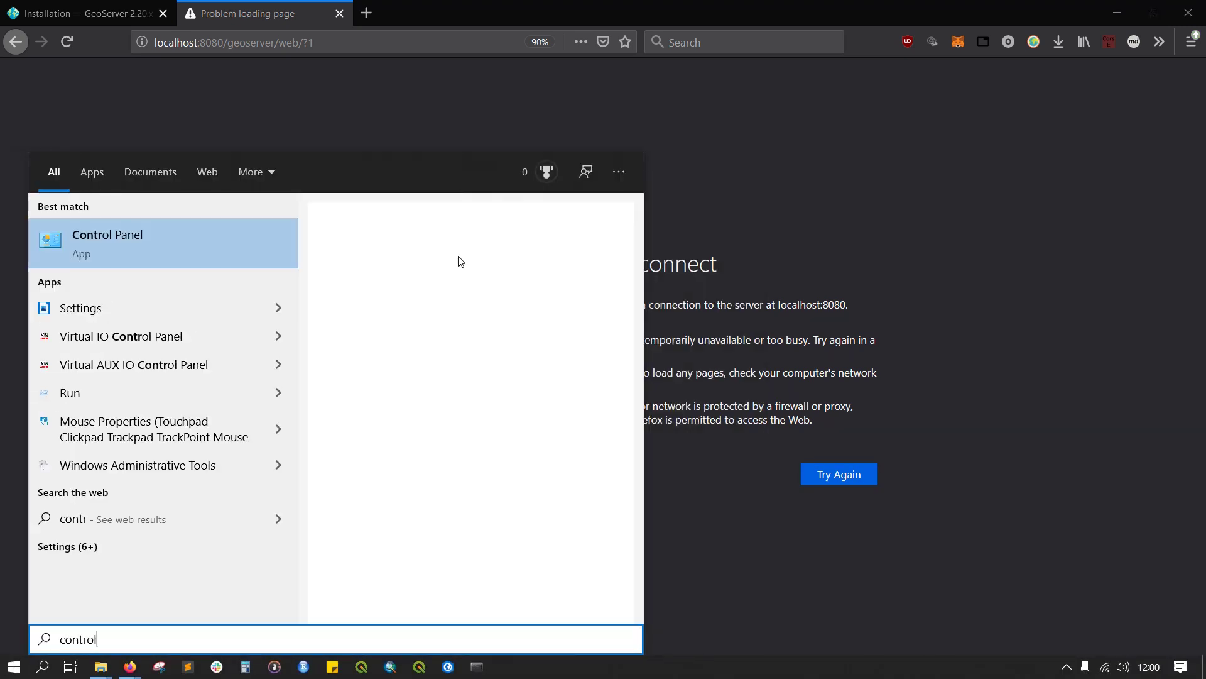
{"action": "left_click", "coordinate": [126, 247]}
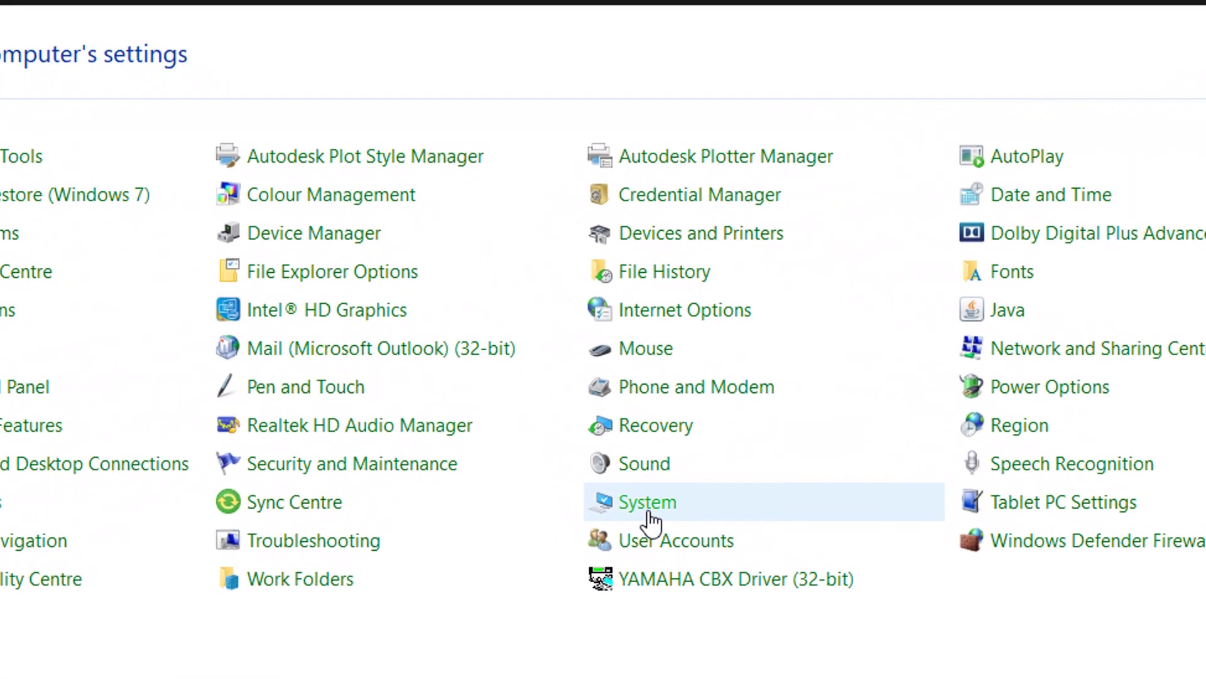
{"action": "left_click", "coordinate": [651, 515]}
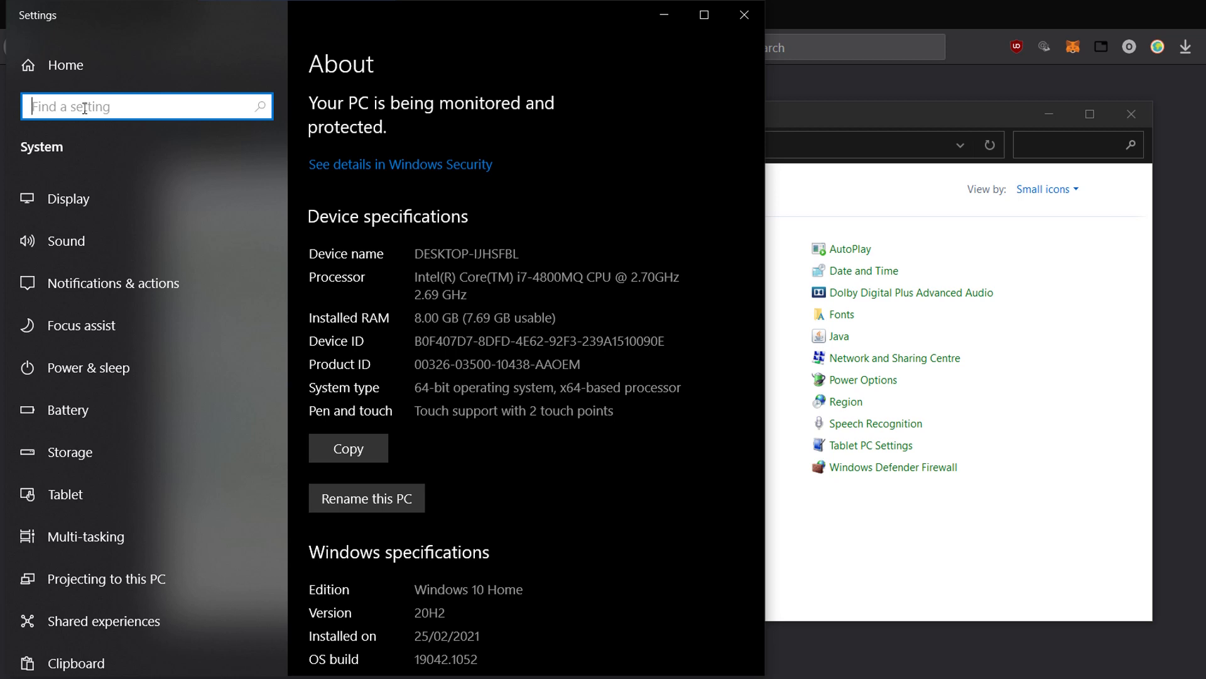
{"action": "type", "text": "env"}
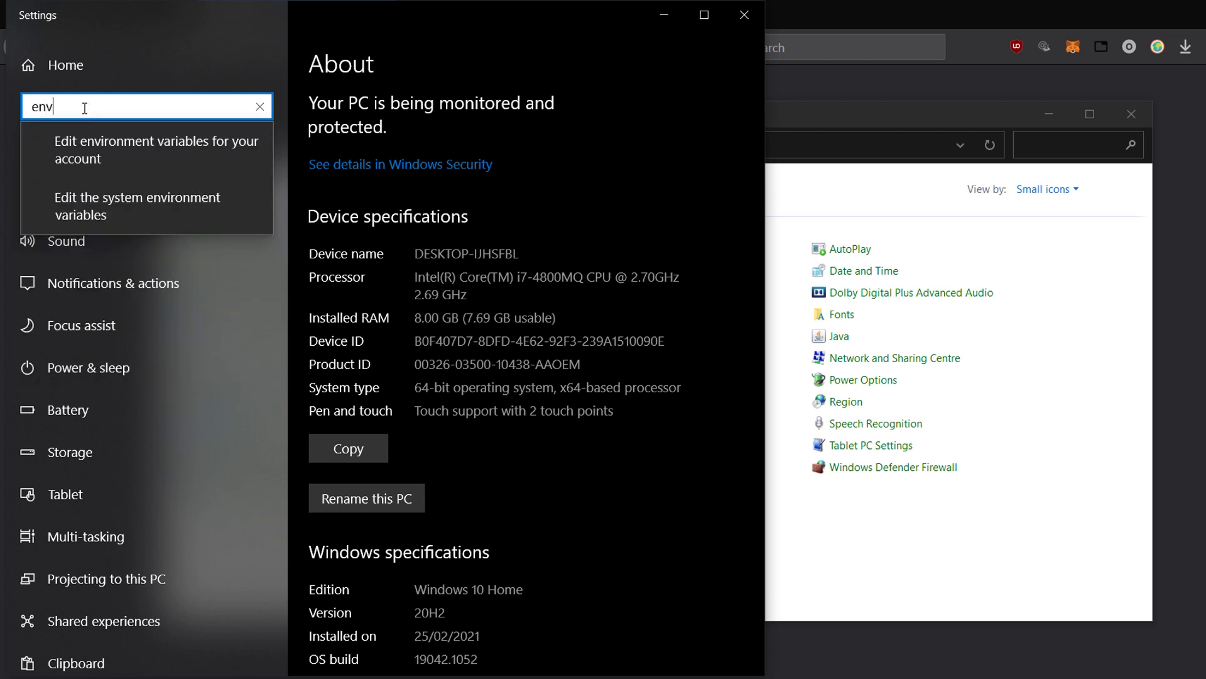
{"action": "left_click", "coordinate": [145, 210]}
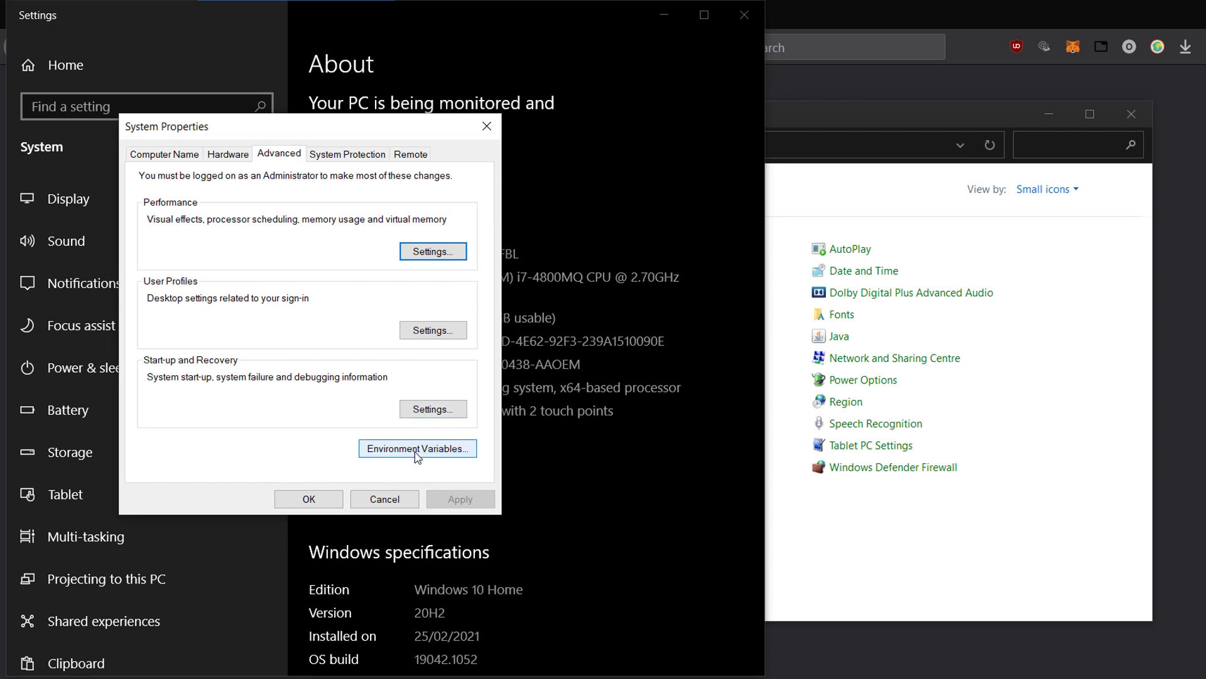
- Open Environment Variables and start a new system variable named JAVA_HOME
{"action": "left_click", "coordinate": [463, 451]}
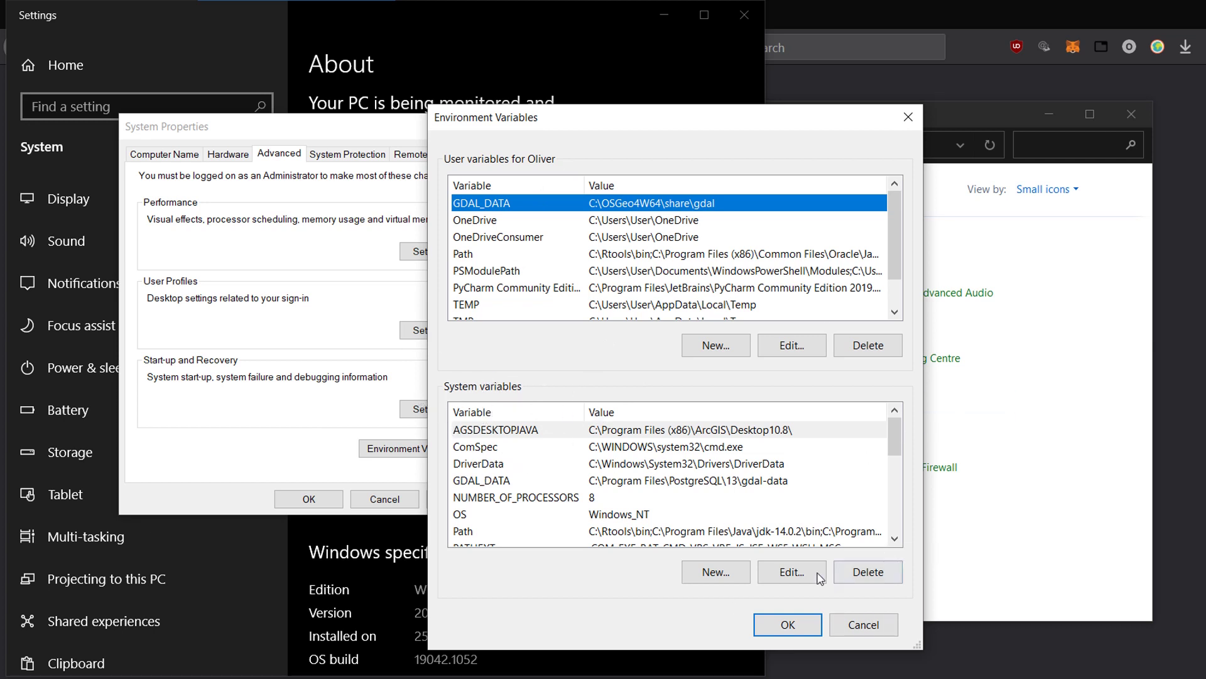
{"action": "left_click", "coordinate": [718, 579]}
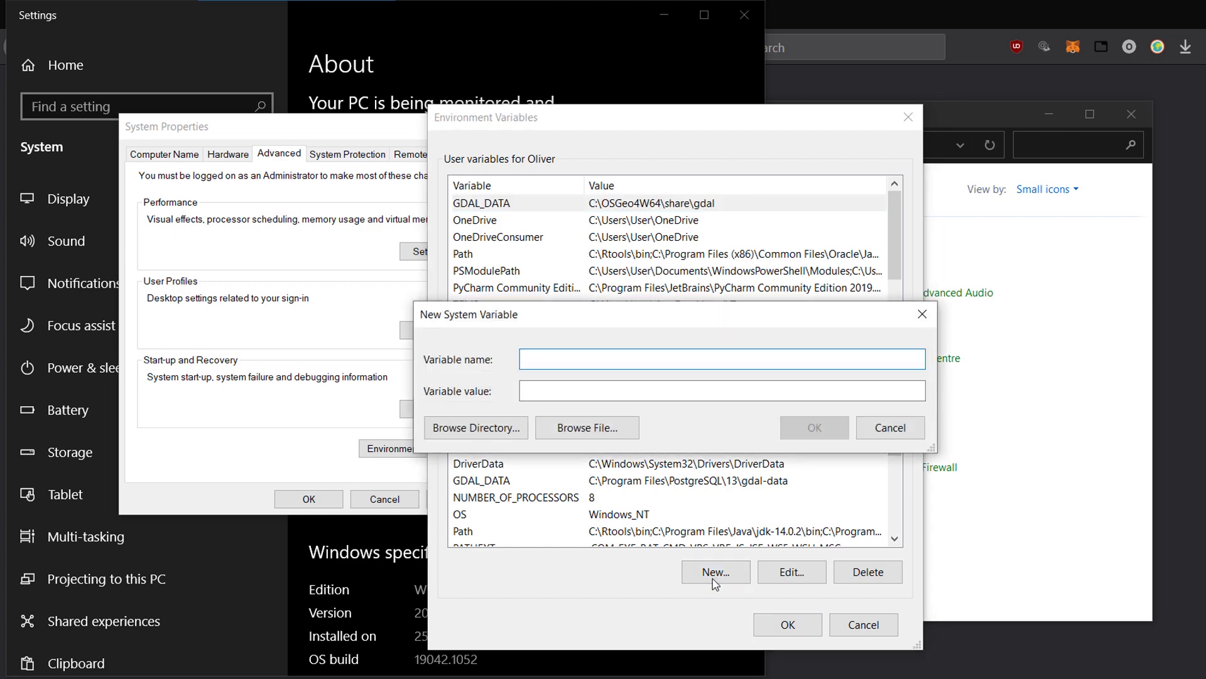
{"action": "type", "text": "JAVA_HO"}
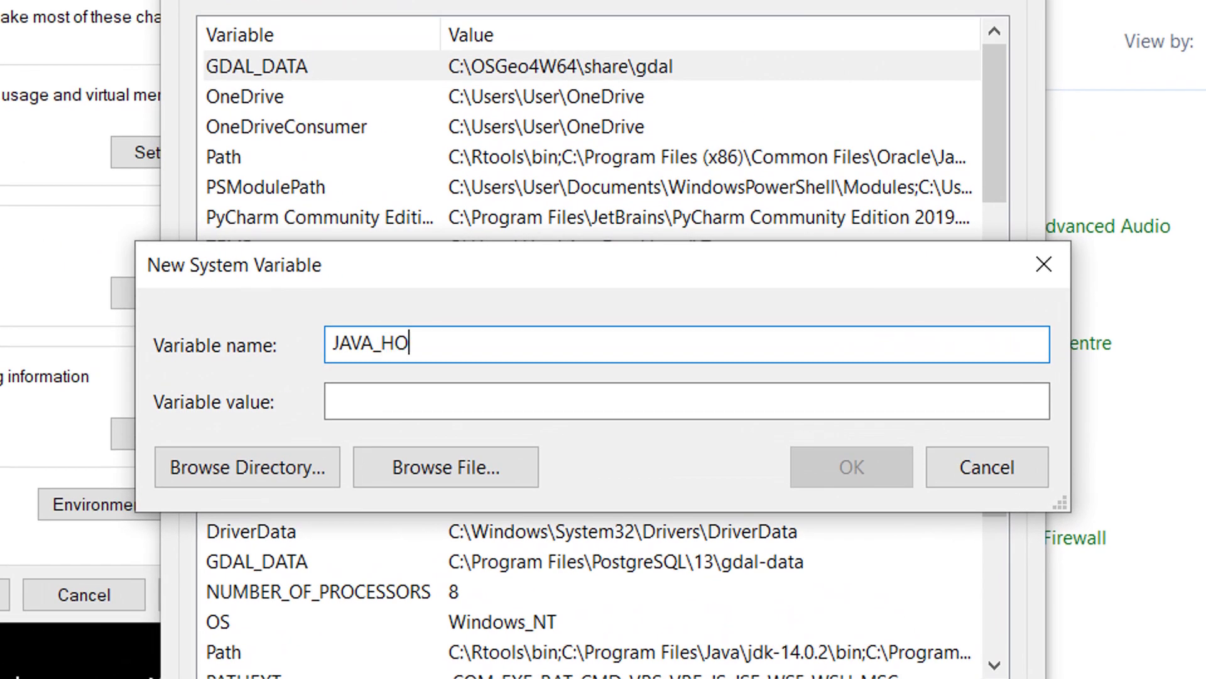
{"action": "type", "text": "ME"}
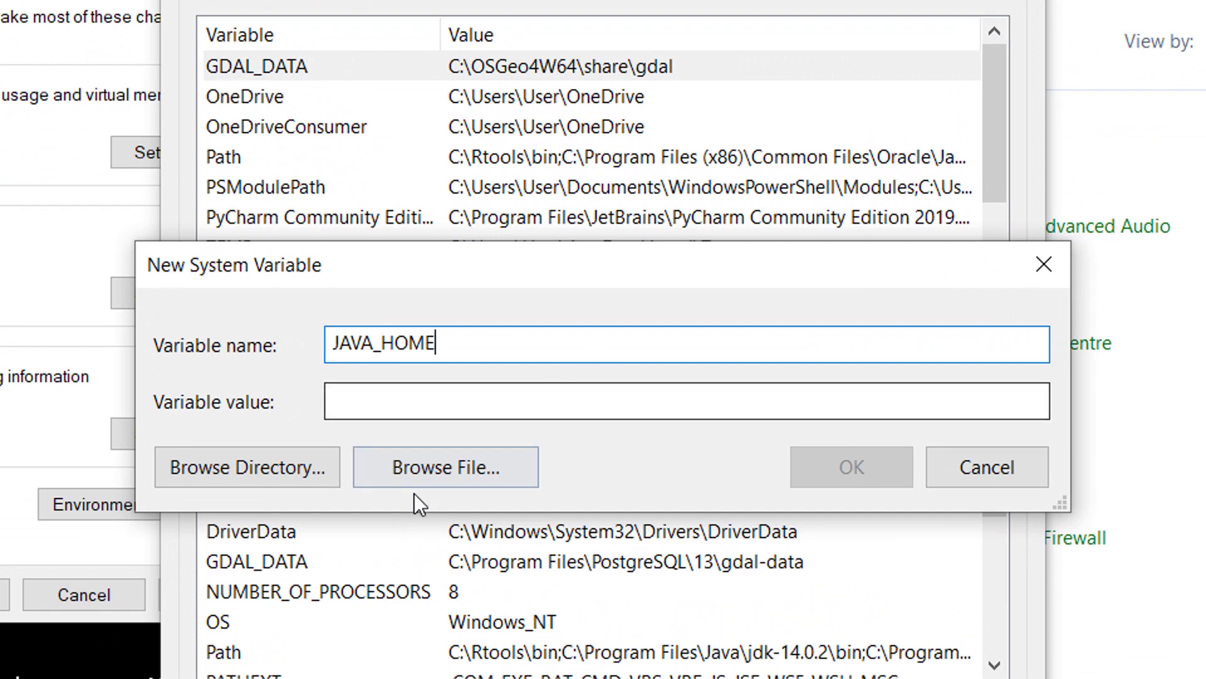
- Pick C:\Program Files (x86)\Java\jre1.8.0_291 as the JAVA_HOME value from the folder browser
{"action": "left_click", "coordinate": [248, 473]}
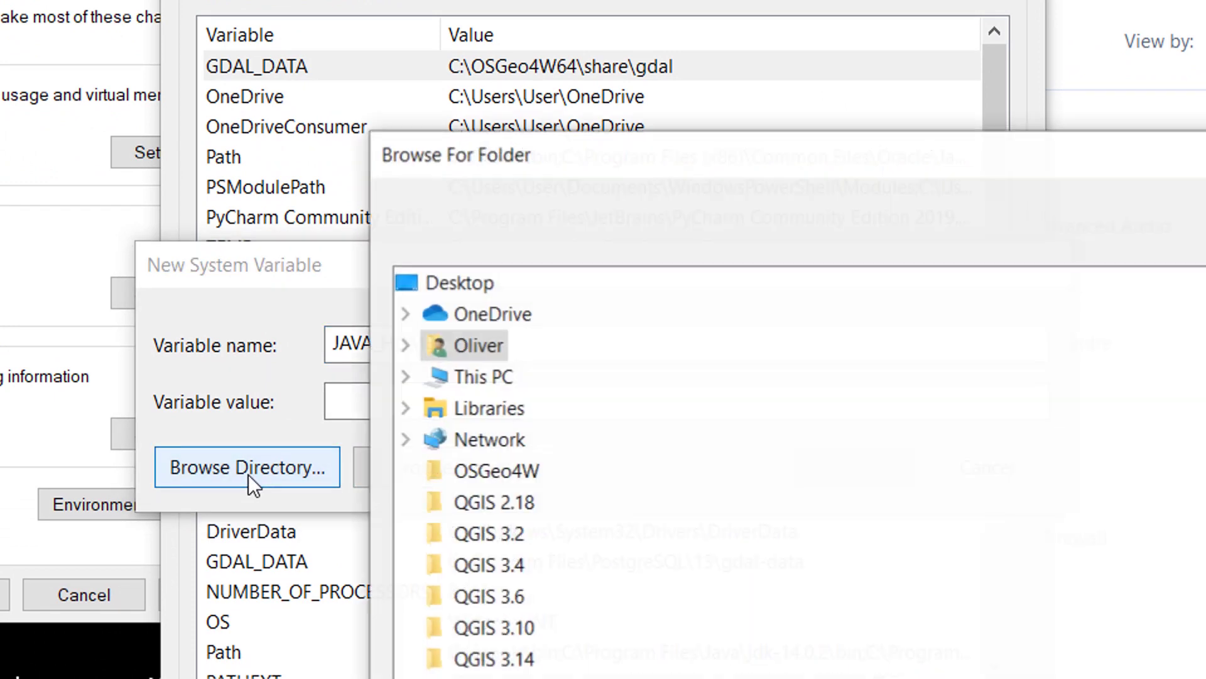
{"action": "left_click", "coordinate": [405, 377]}
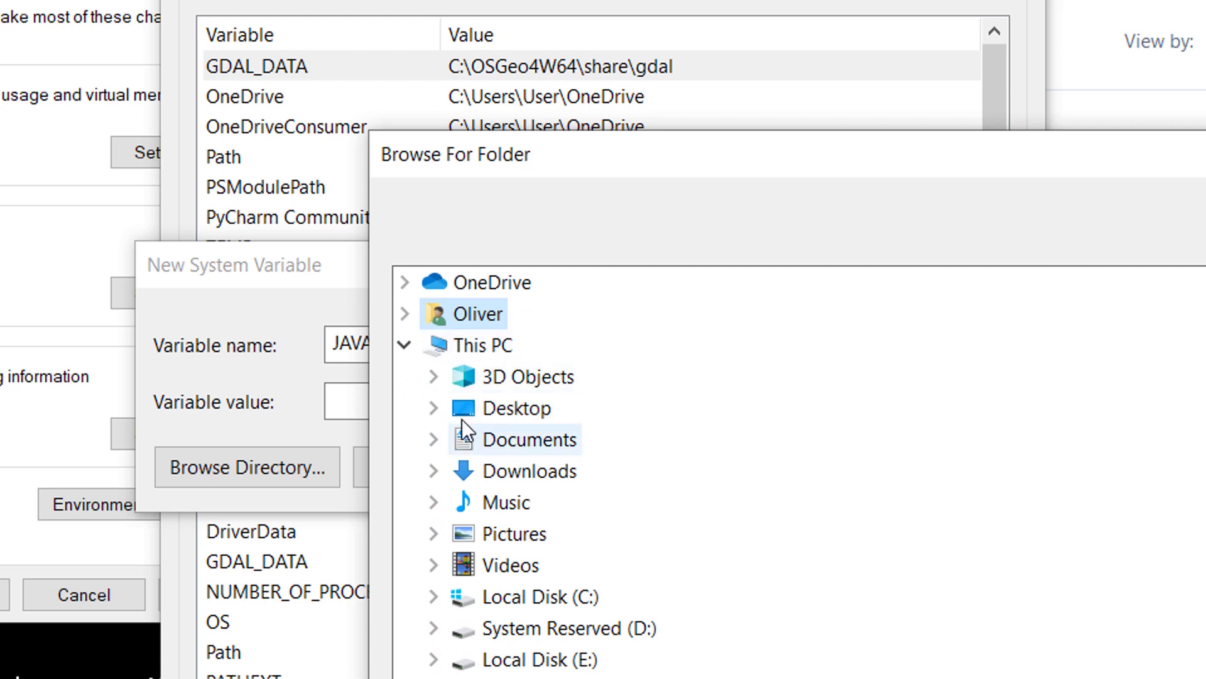
{"action": "left_click", "coordinate": [436, 596]}
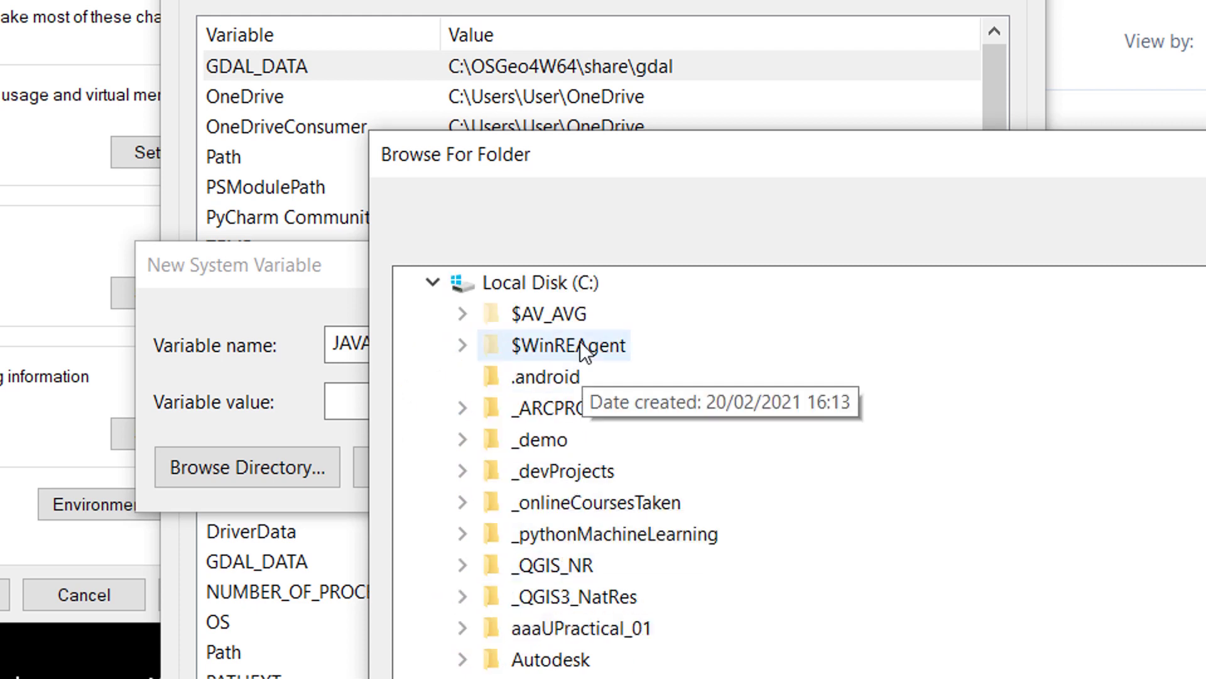
{"action": "scroll", "coordinate": [576, 540], "scroll_direction": "down", "scroll_amount": 8}
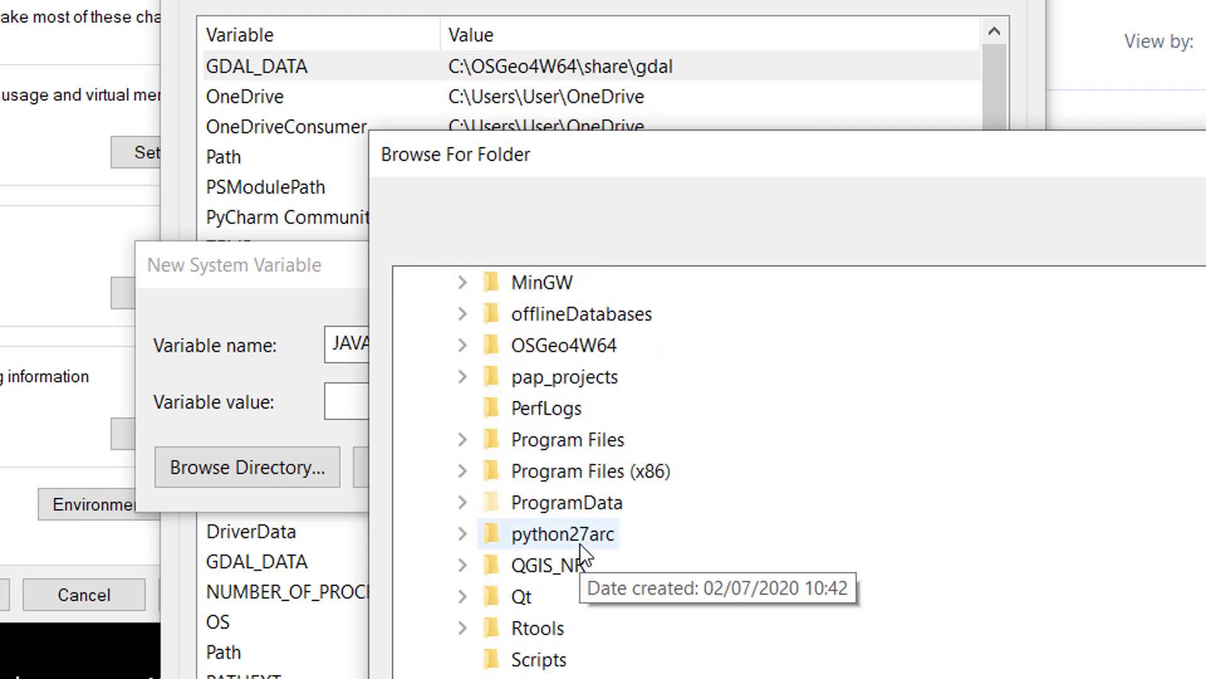
{"action": "left_click", "coordinate": [463, 470]}
{"action": "scroll", "coordinate": [607, 440], "scroll_direction": "down", "scroll_amount": 1}
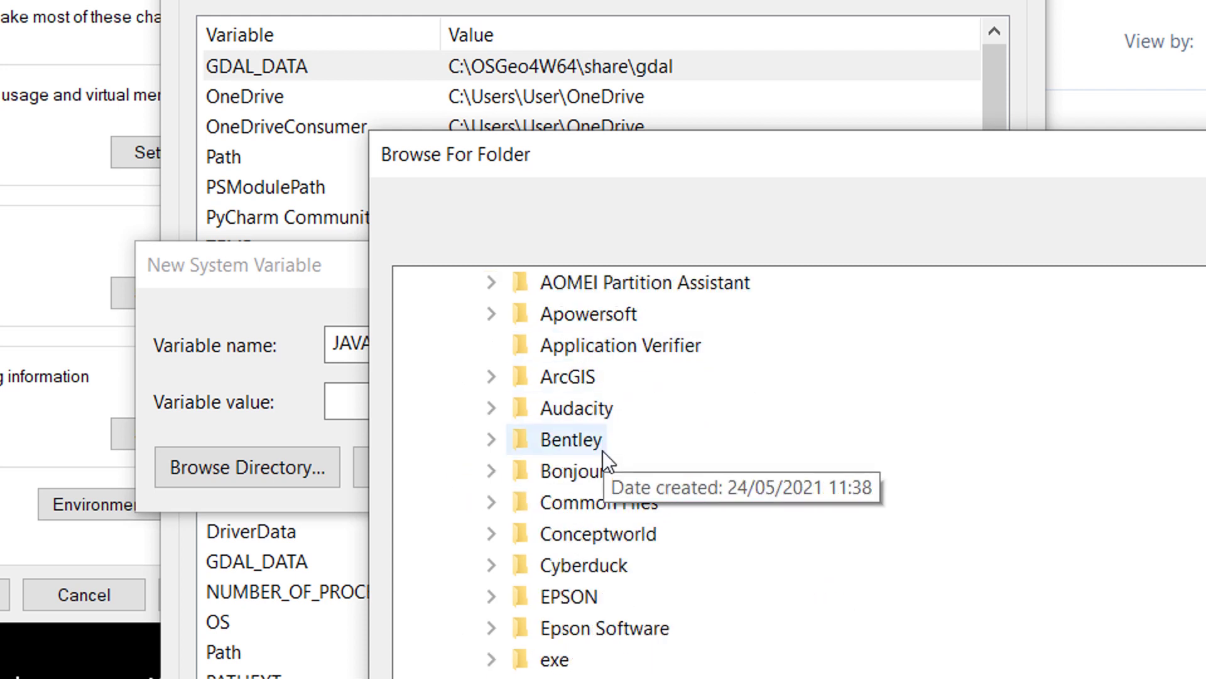
{"action": "scroll", "coordinate": [602, 465], "scroll_direction": "down", "scroll_amount": 5}
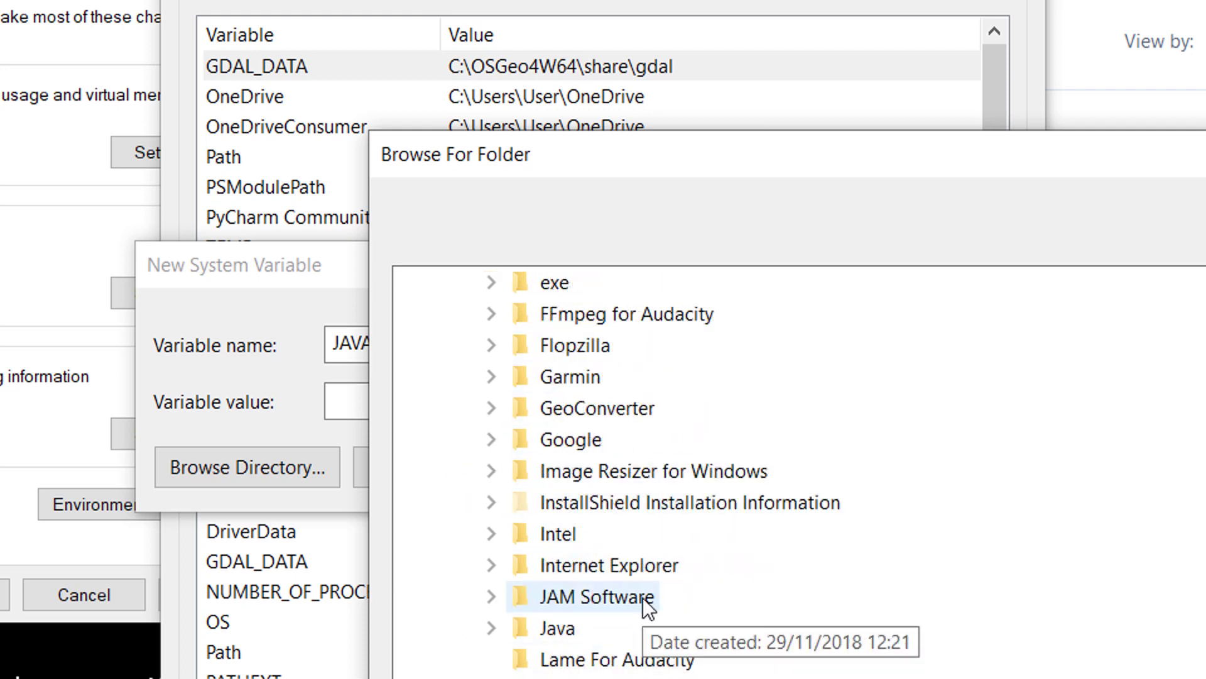
{"action": "left_click", "coordinate": [491, 533]}
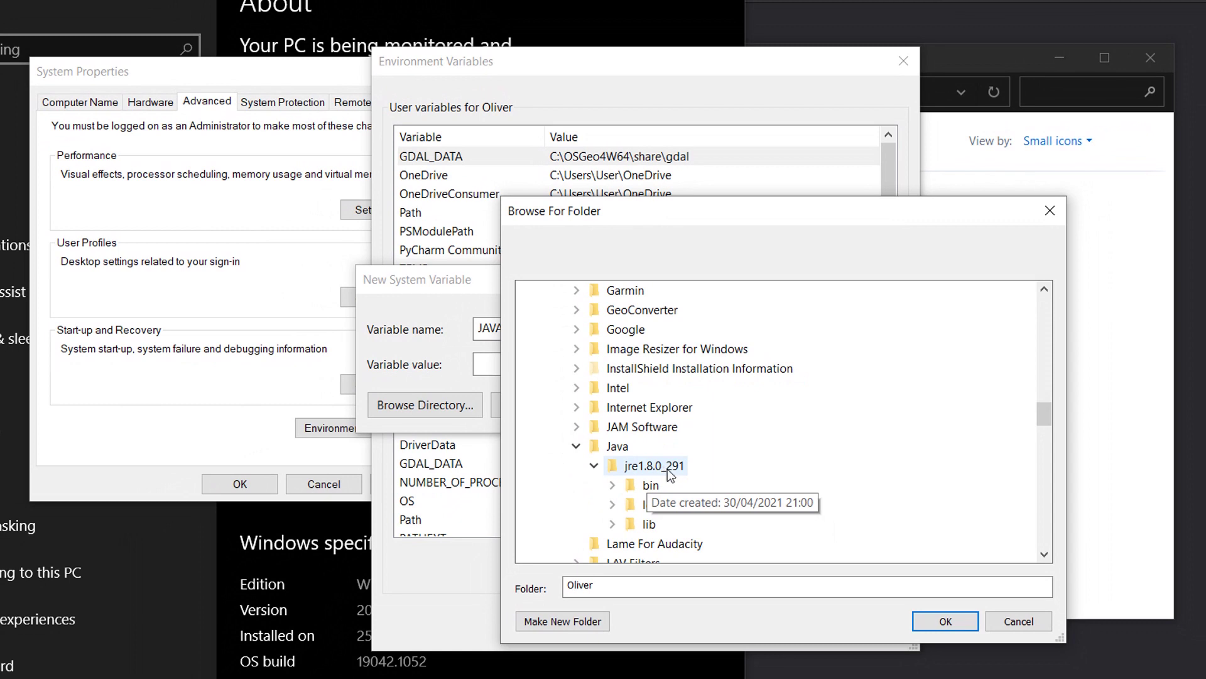
{"action": "left_click", "coordinate": [671, 475]}
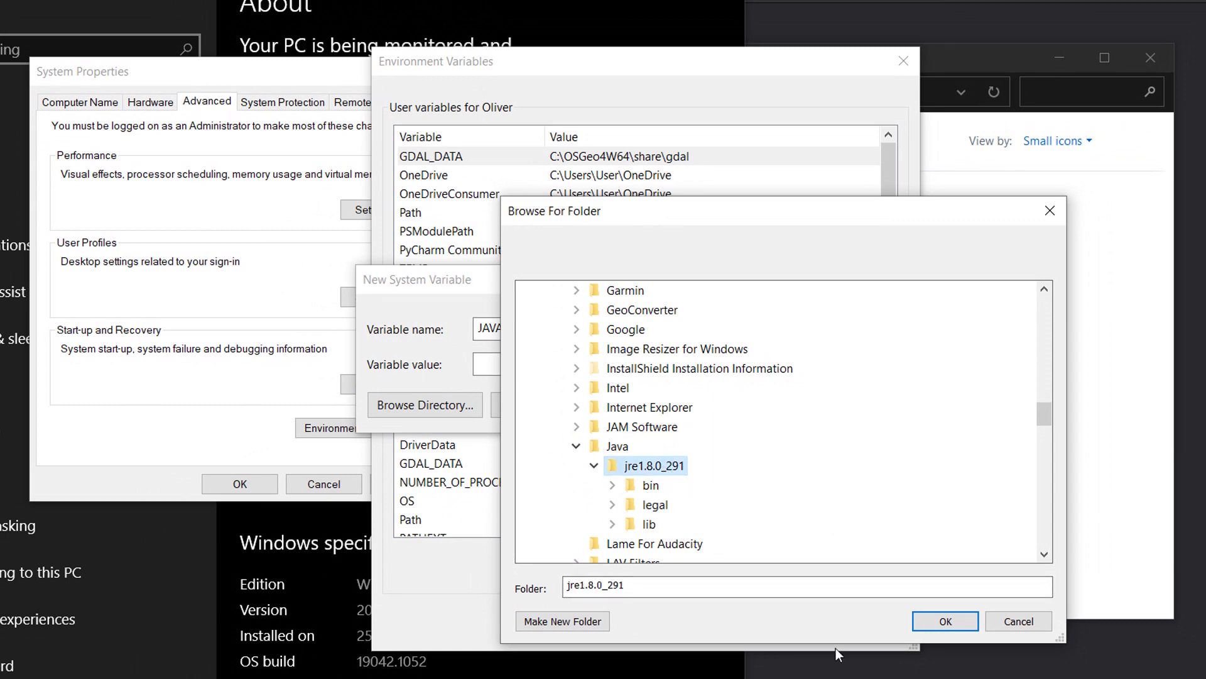
{"action": "left_click", "coordinate": [942, 609]}
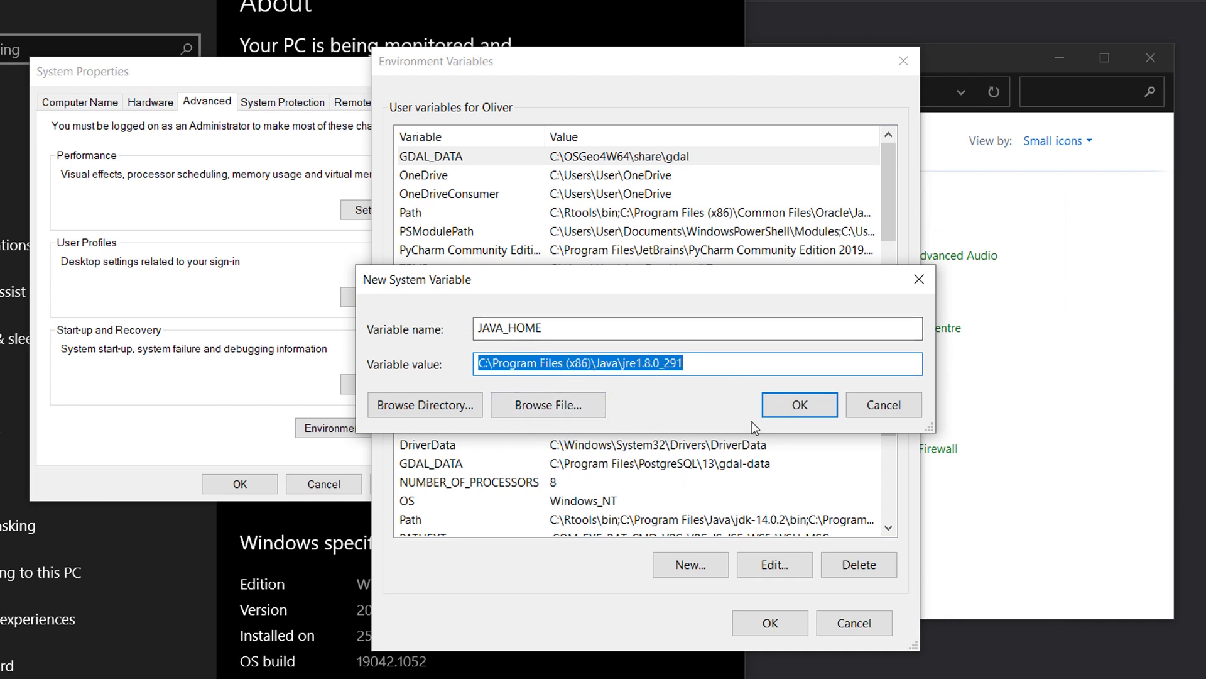
- Save JAVA_HOME and confirm the Environment Variables and System Properties dialogs
{"action": "left_click", "coordinate": [800, 407]}
{"action": "left_click", "coordinate": [767, 630]}
{"action": "left_click", "coordinate": [241, 487]}
- Close Settings and Control Panel, then run C:\Geoserver\bin\startup.bat, allowing the security warning
{"action": "key", "text": "alt+F4"}
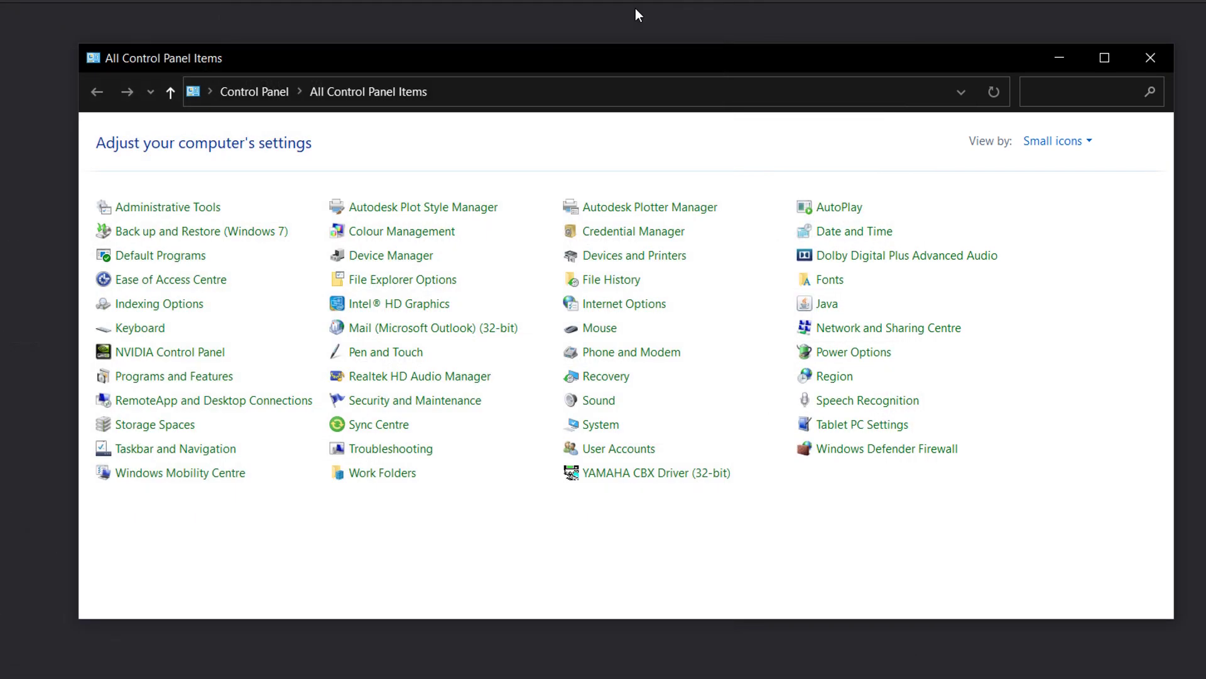
{"action": "left_click", "coordinate": [1154, 59]}
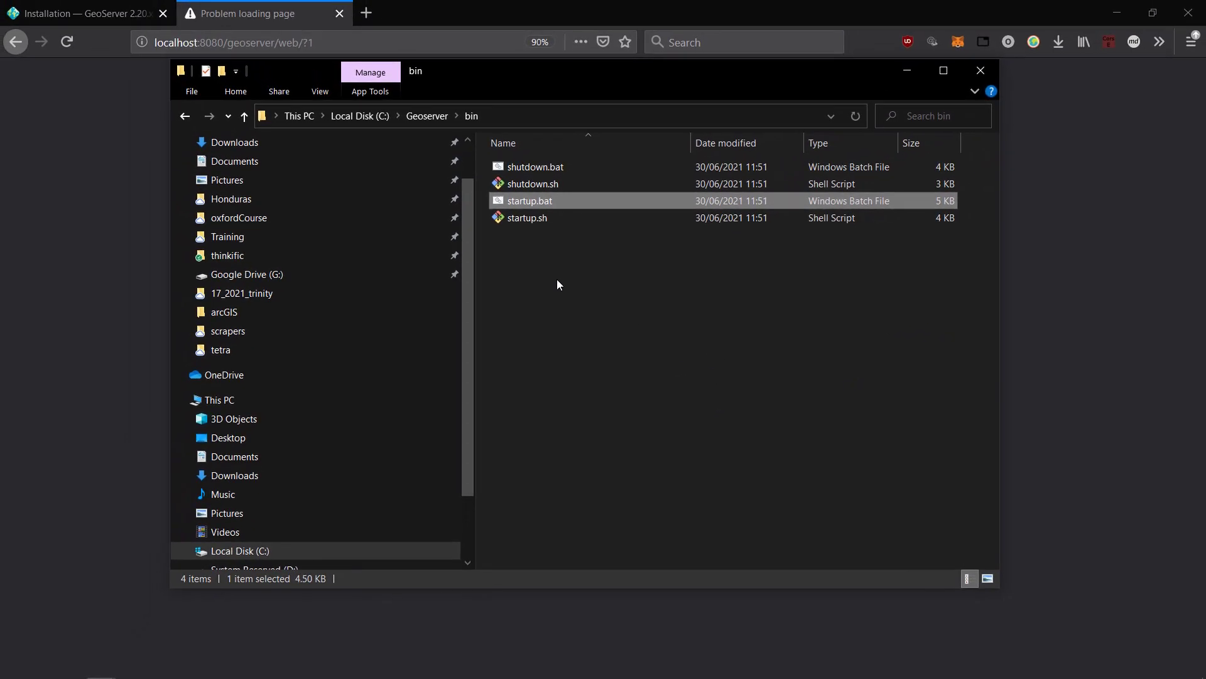
{"action": "double_click", "coordinate": [542, 201]}
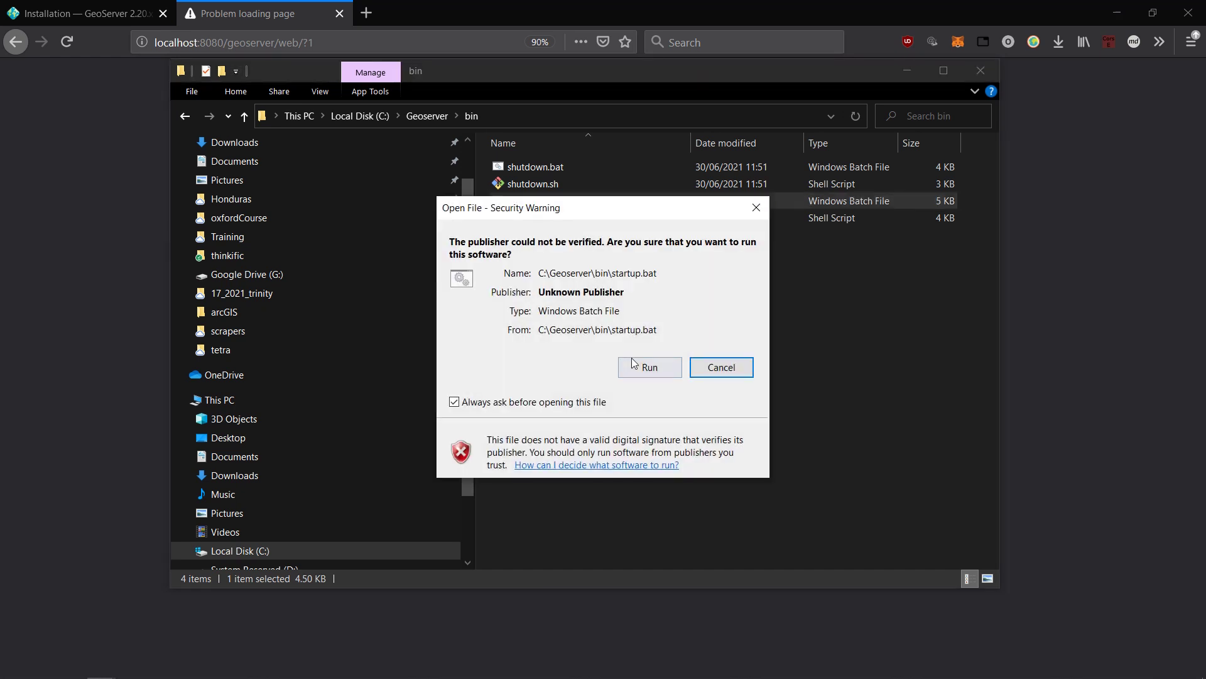
{"action": "left_click", "coordinate": [644, 371]}
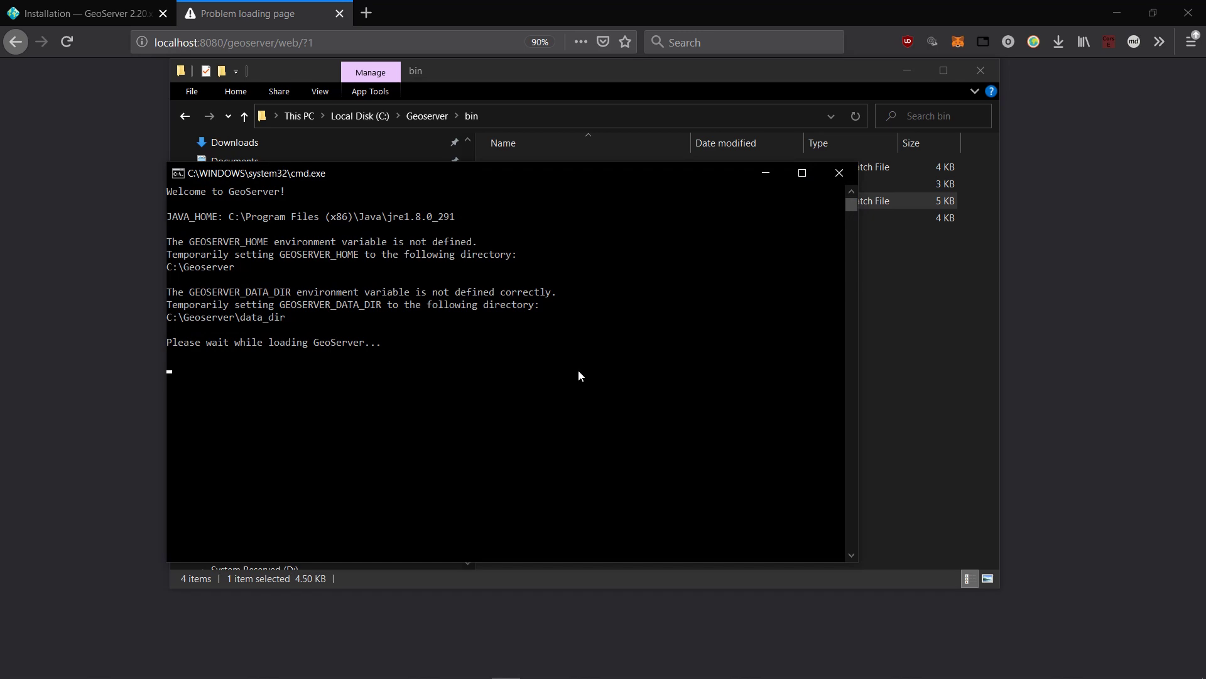